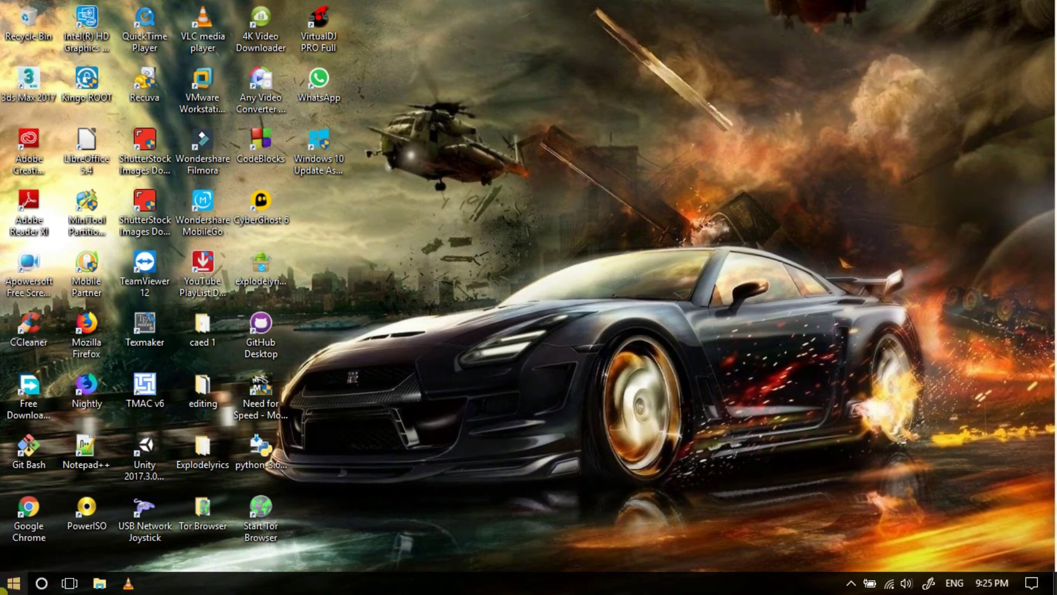
Search for 'run' from the Start menu and open the Run app
{"action": "left_click", "coordinate": [11, 584]}
{"action": "left_click", "coordinate": [11, 584]}
{"action": "type", "text": "rum"}
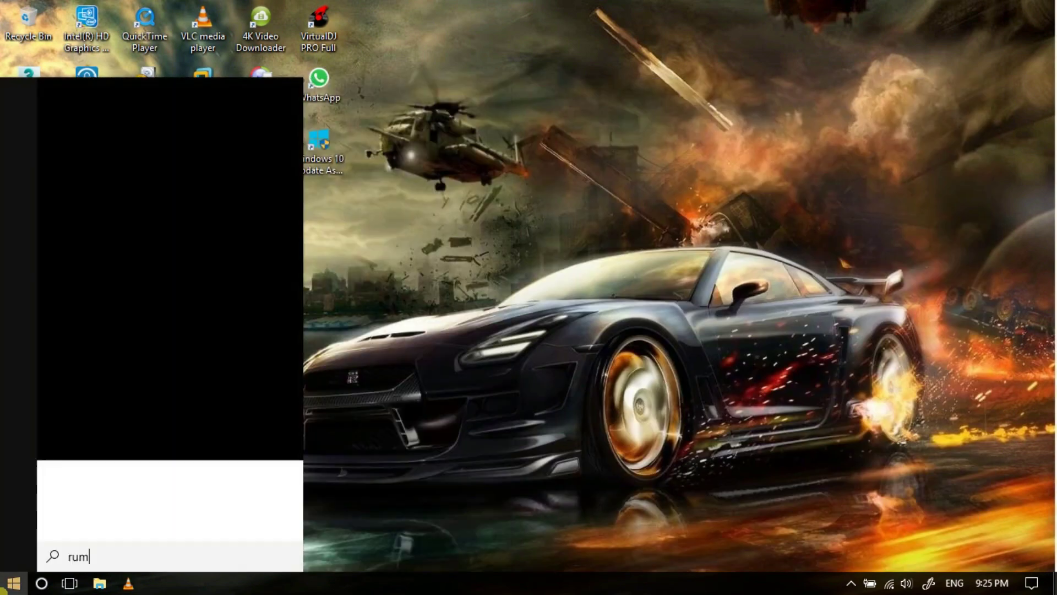
{"action": "key", "text": "BackSpace"}
{"action": "key", "text": "BackSpace"}
{"action": "key", "text": "BackSpace"}
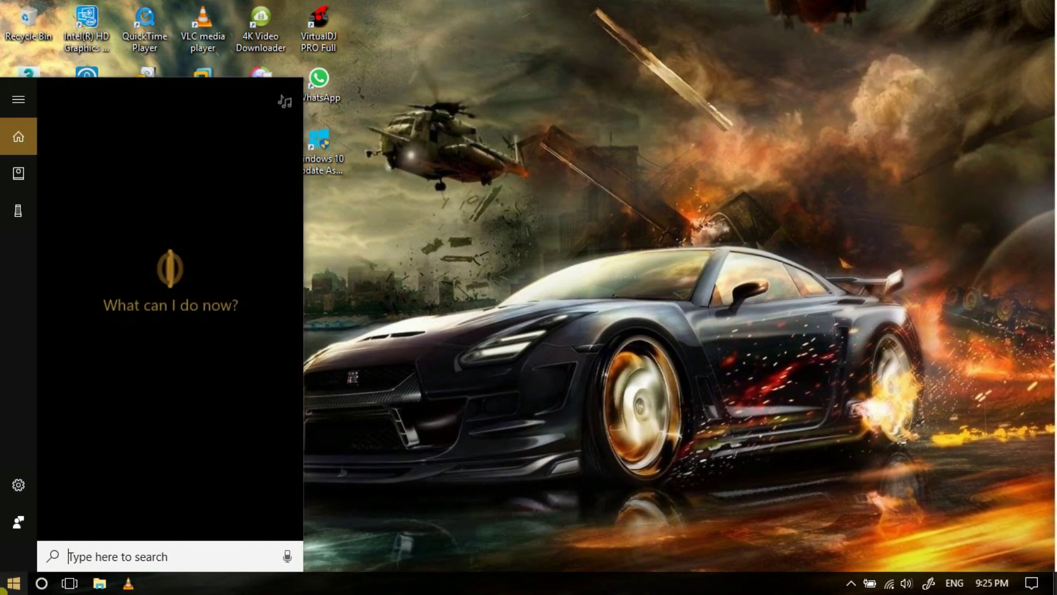
{"action": "type", "text": "r"}
{"action": "key", "text": "BackSpace"}
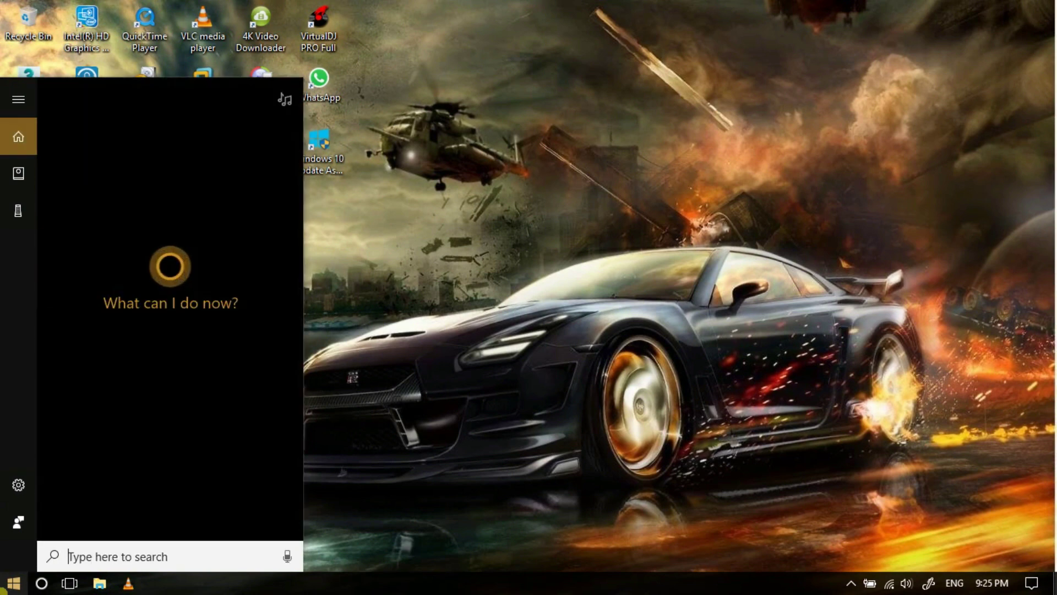
{"action": "type", "text": "run"}
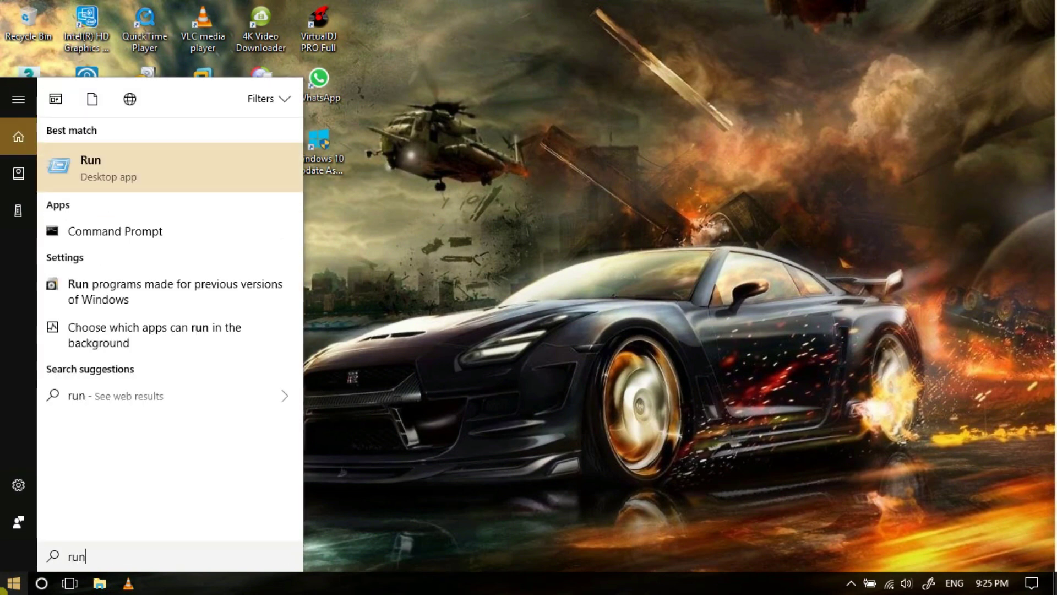
{"action": "key", "text": "Return"}
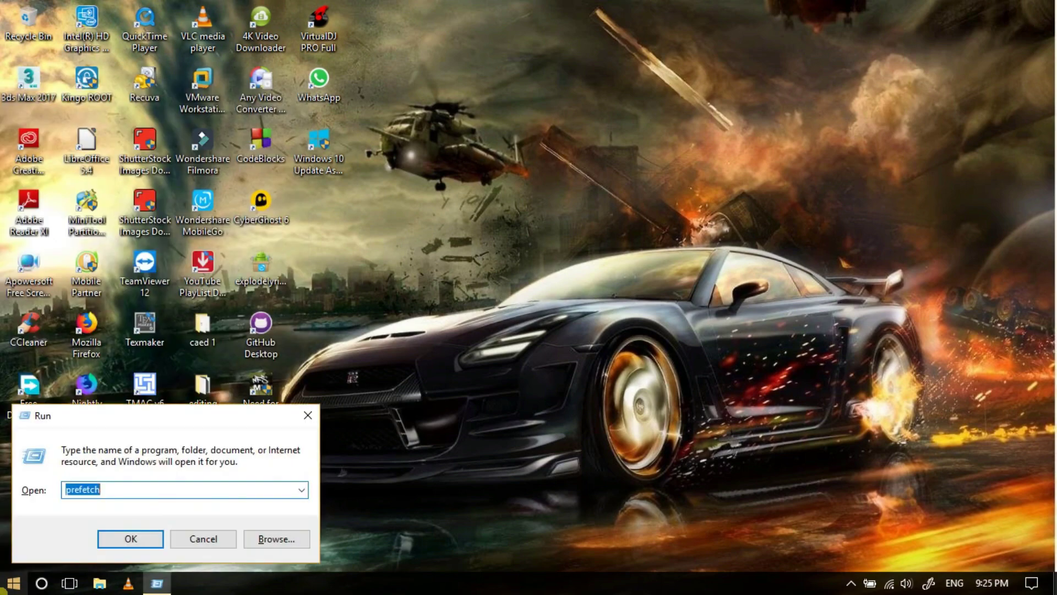
Clear the old prefetch entry in the Run box and start entering %temp%
{"action": "key", "text": "BackSpace"}
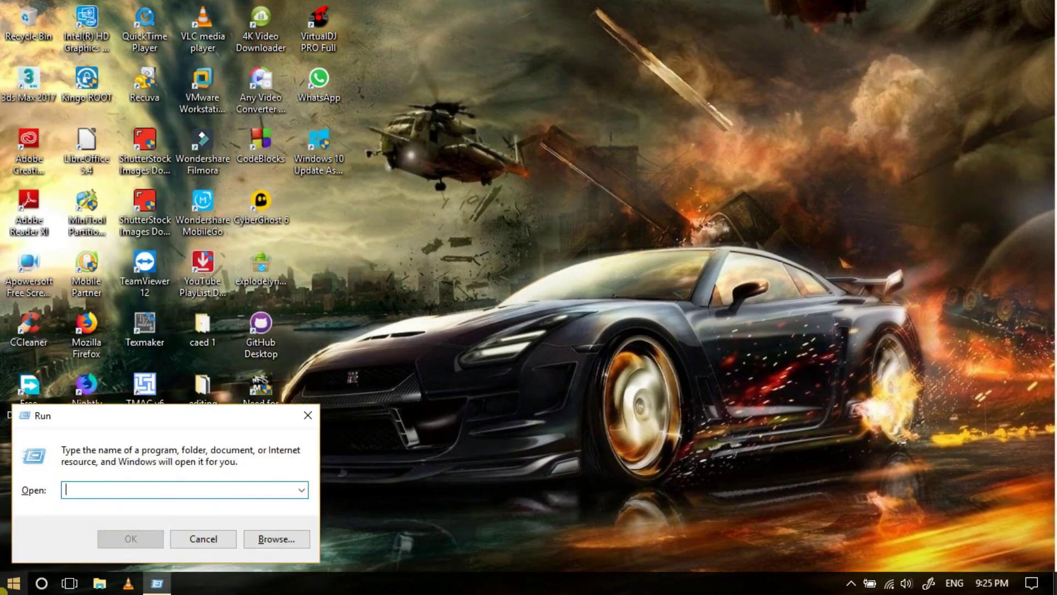
{"action": "type", "text": "%per"}
{"action": "key", "text": "BackSpace"}
{"action": "key", "text": "BackSpace"}
{"action": "key", "text": "BackSpace"}
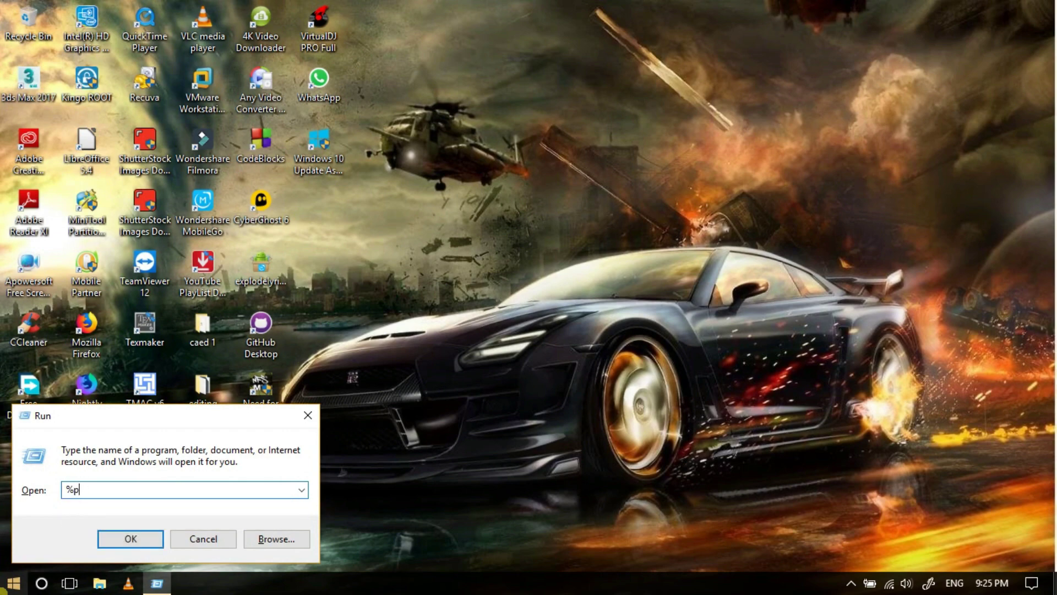
Open the %temp% folder and select all 58 temporary items
{"action": "type", "text": "temp%"}
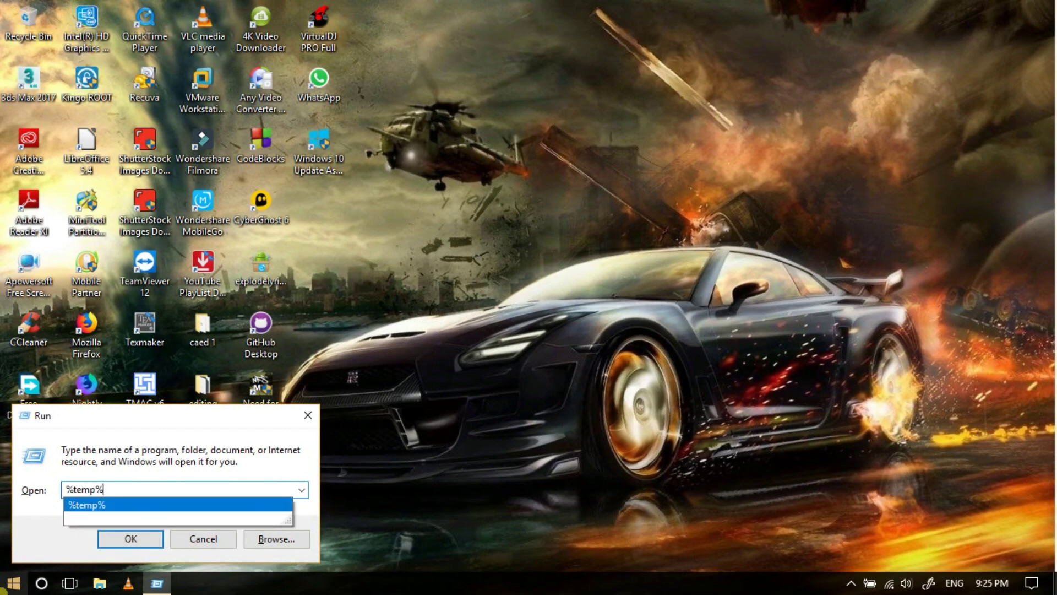
{"action": "key", "text": "Return"}
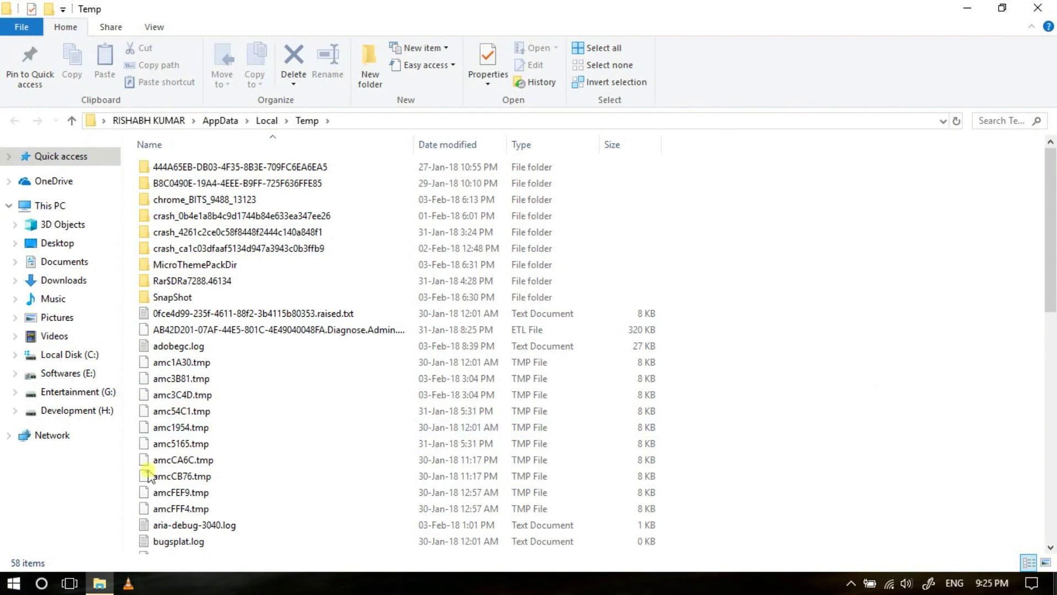
{"action": "scroll", "coordinate": [452, 228], "scroll_direction": "down", "scroll_amount": 10}
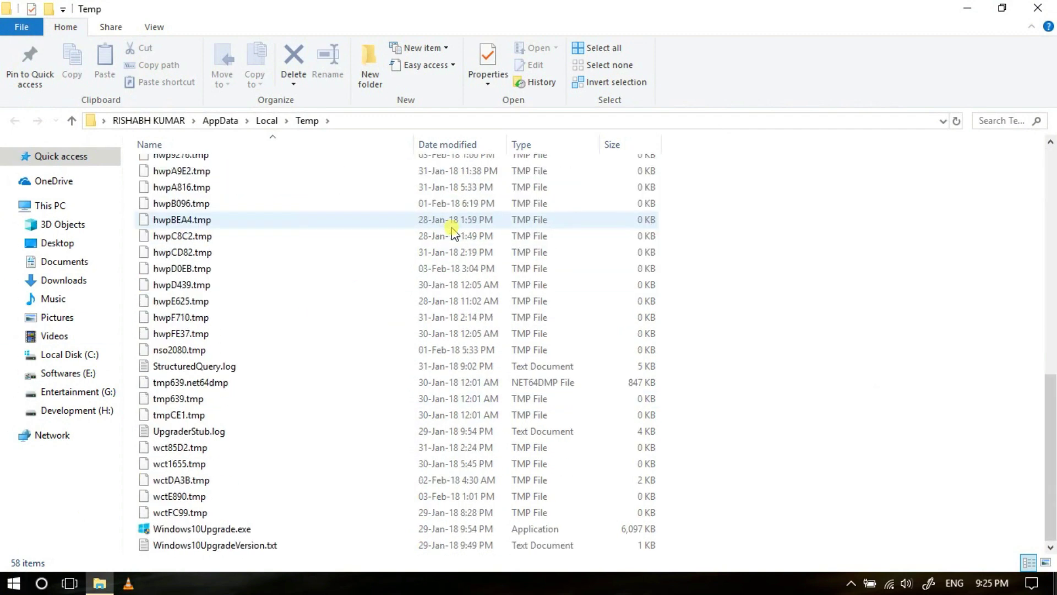
{"action": "scroll", "coordinate": [451, 229], "scroll_direction": "up", "scroll_amount": 10}
{"action": "left_click", "coordinate": [452, 231]}
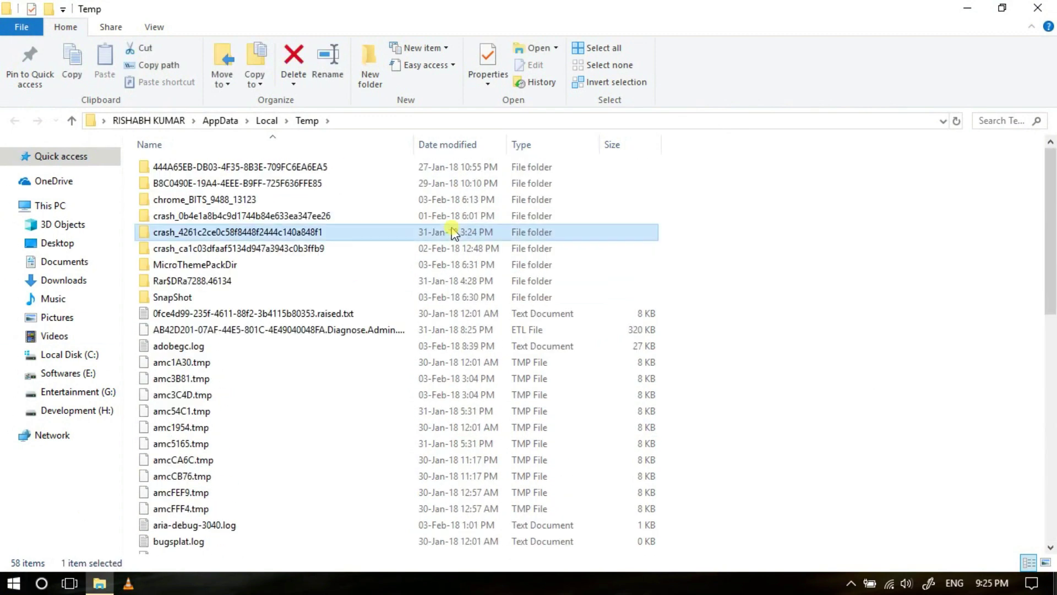
{"action": "key", "text": "ctrl+a"}
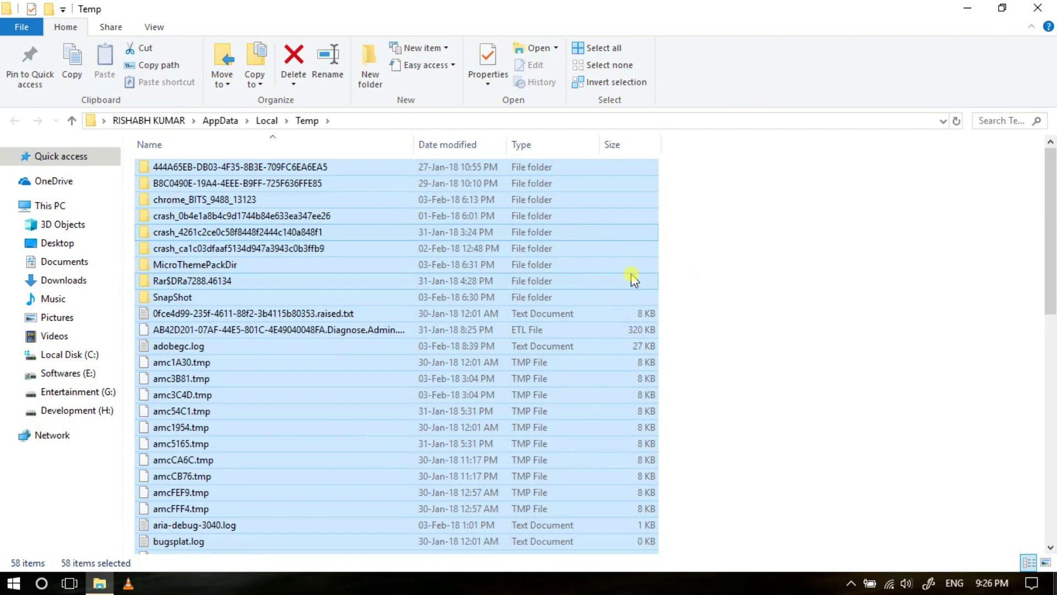
Permanently delete the selected items, applying admin permission to all, then close the folder window
{"action": "key", "text": "shift+Delete"}
{"action": "key", "text": "Escape"}
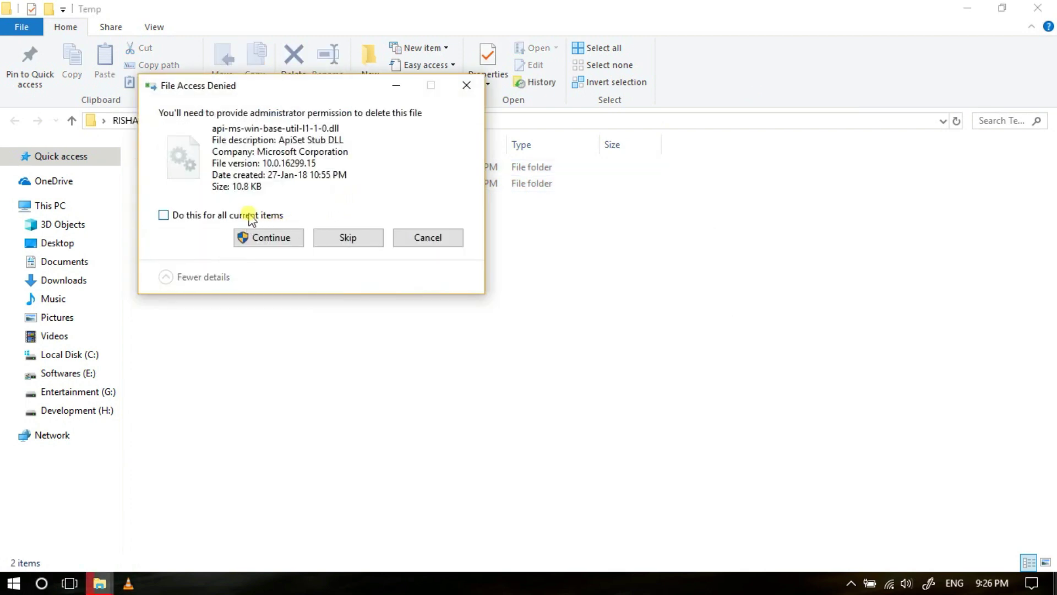
{"action": "left_click", "coordinate": [251, 216]}
{"action": "left_click", "coordinate": [262, 238]}
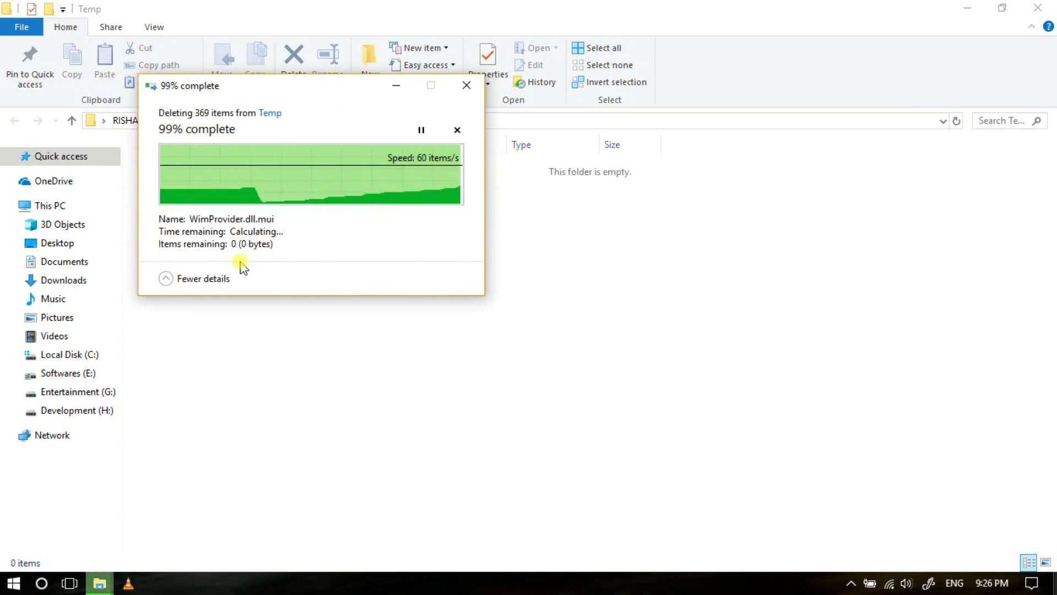
{"action": "left_click", "coordinate": [1048, 8]}
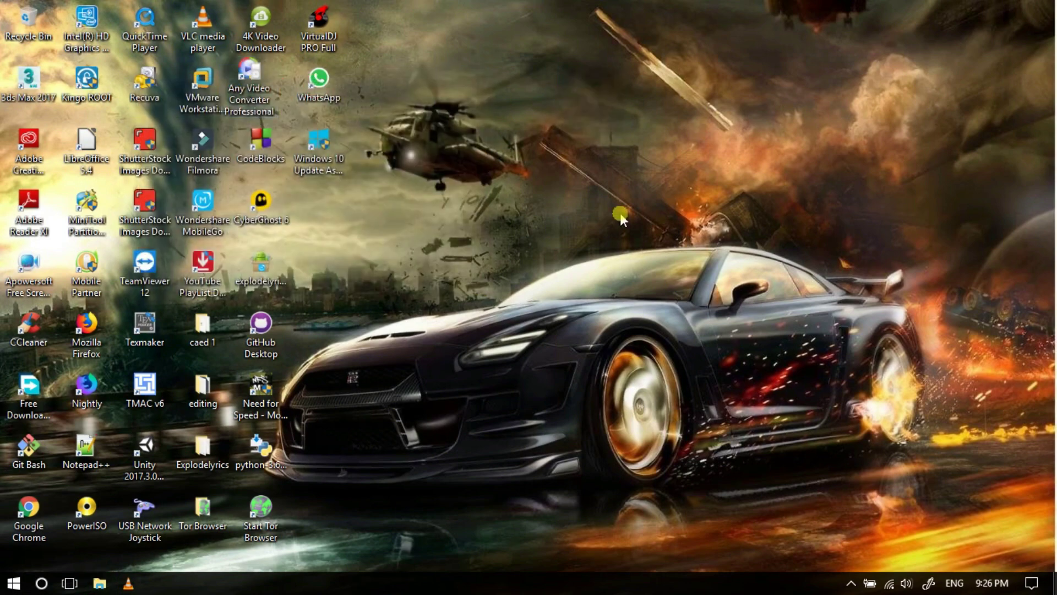
Reopen the Temp folder from the Run box and select all 44 items
{"action": "key", "text": "super+r"}
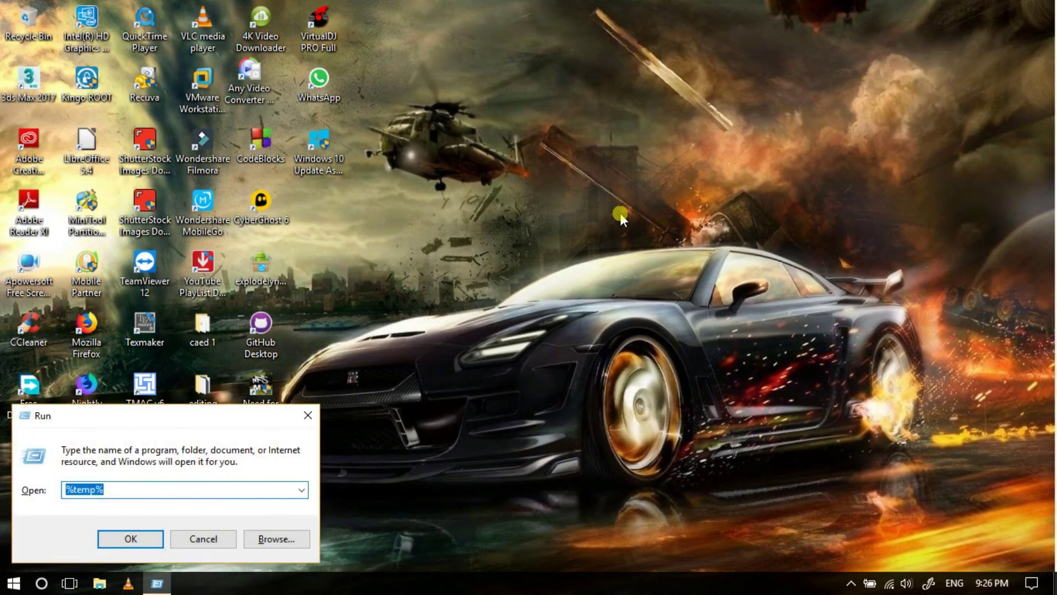
{"action": "type", "text": "%temp"}
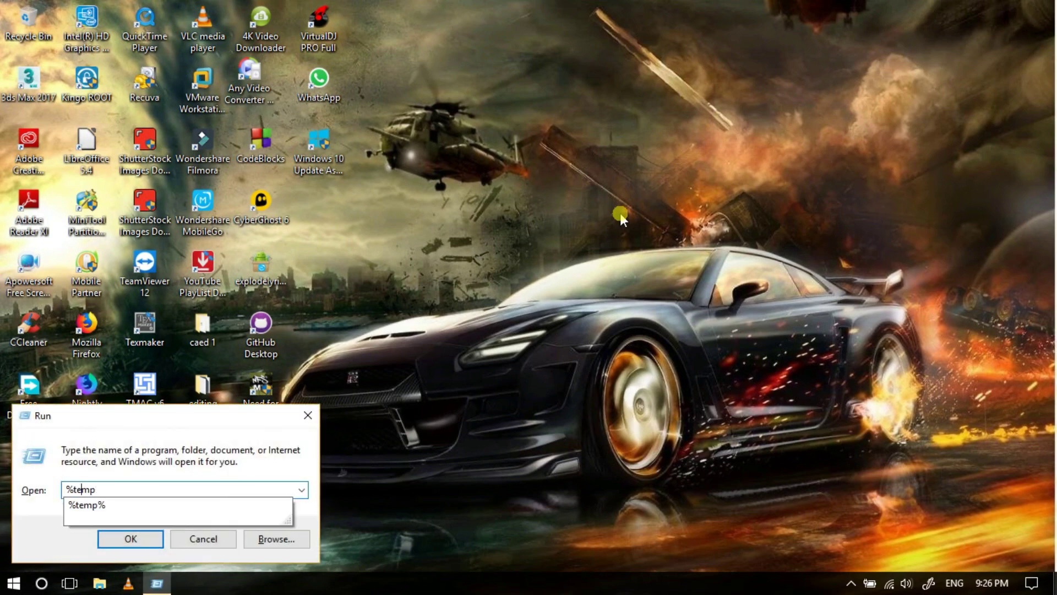
{"action": "type", "text": "%"}
{"action": "key", "text": "Return"}
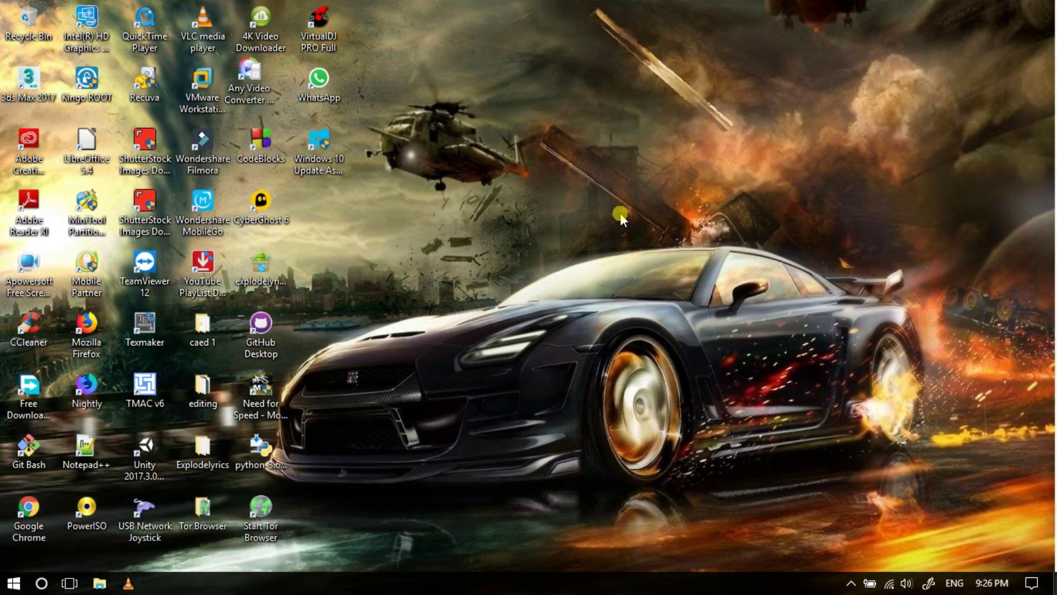
{"action": "left_click", "coordinate": [405, 200]}
{"action": "scroll", "coordinate": [409, 211], "scroll_direction": "down", "scroll_amount": 6}
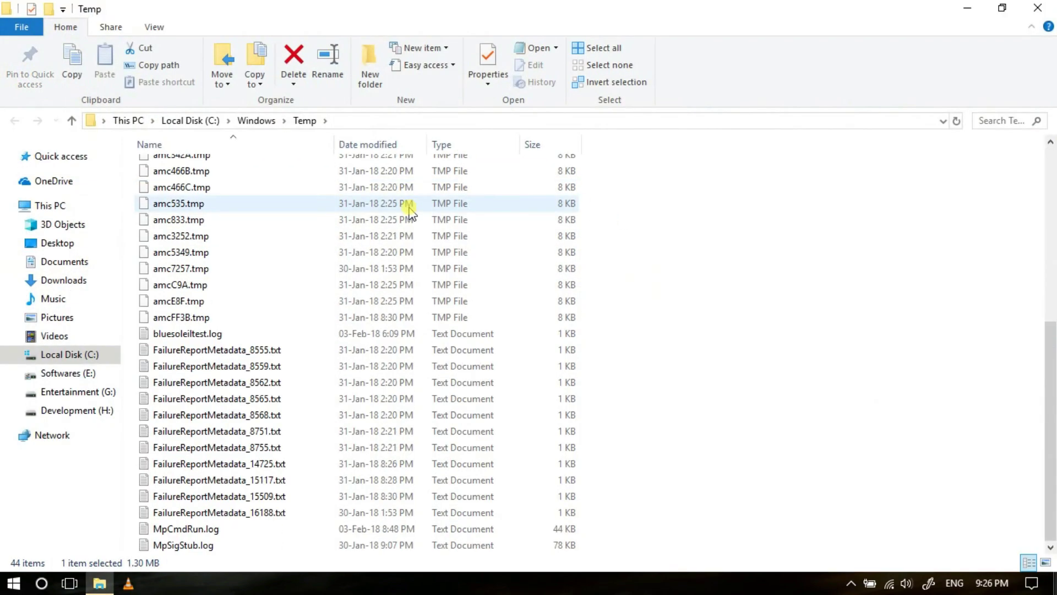
{"action": "scroll", "coordinate": [409, 211], "scroll_direction": "up", "scroll_amount": 6}
{"action": "key", "text": "ctrl+a"}
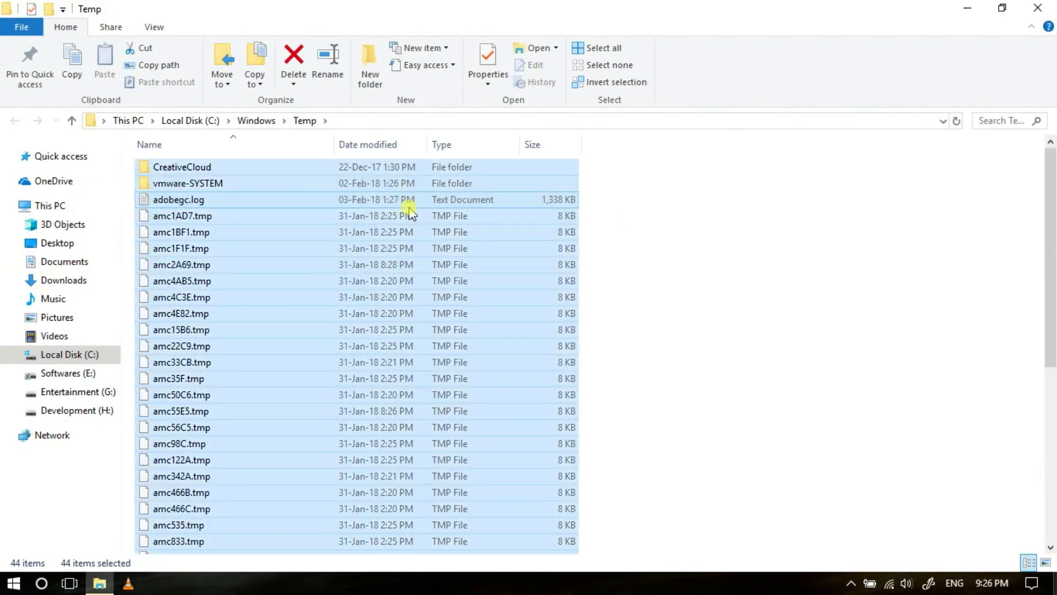
Delete the selected items with admin permission, skipping in-use files and cancelling the locked ones
{"action": "key", "text": "Delete"}
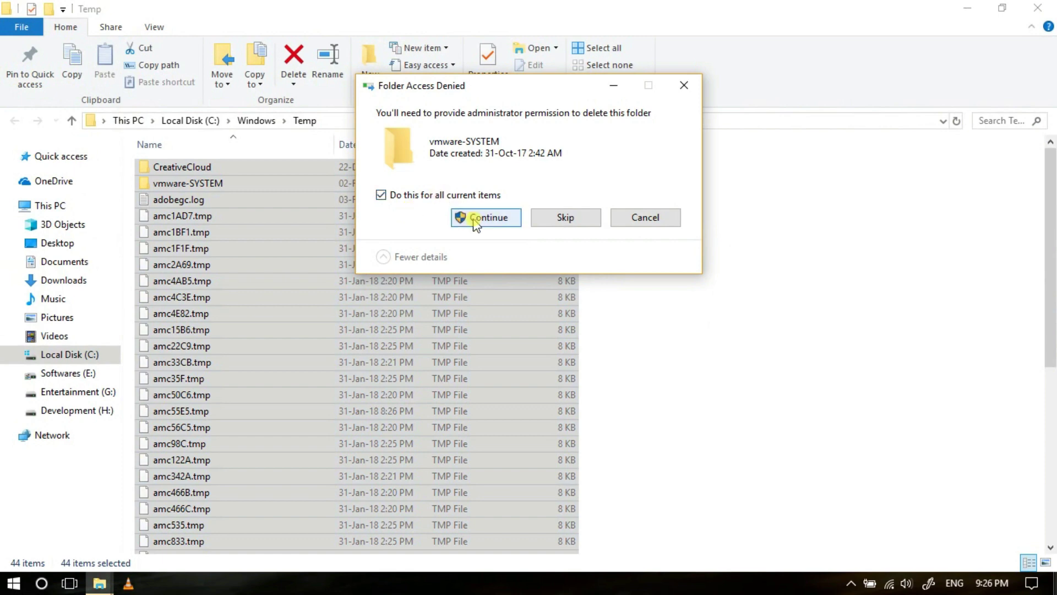
{"action": "left_click", "coordinate": [477, 220]}
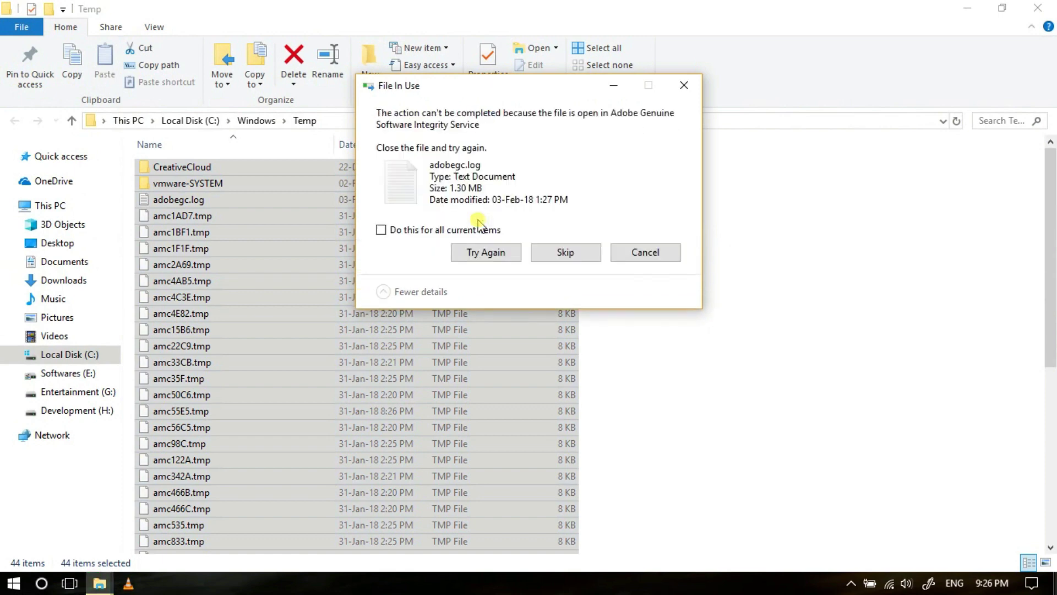
{"action": "left_click", "coordinate": [478, 231]}
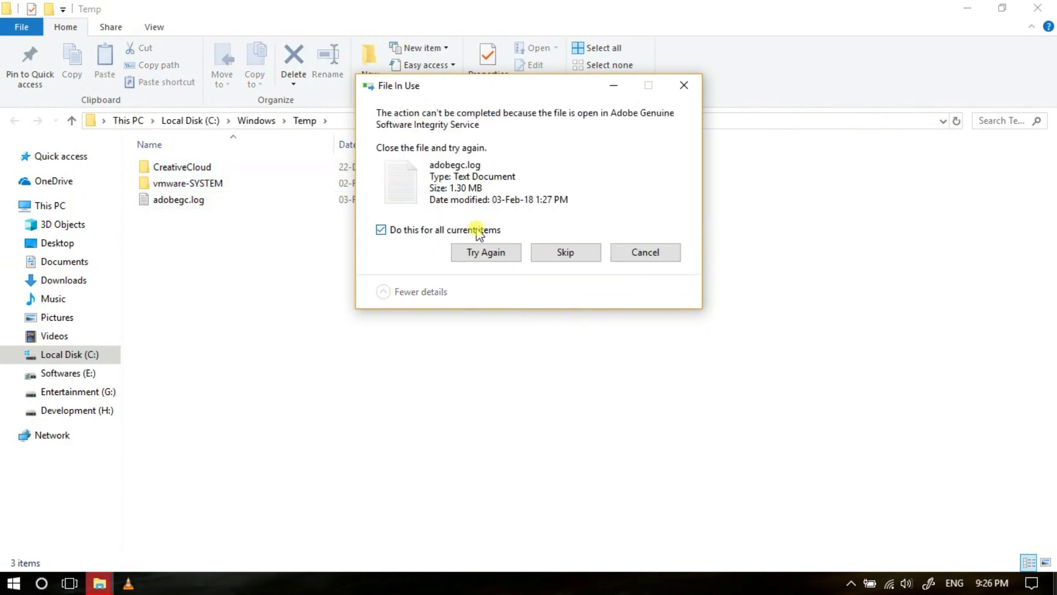
{"action": "left_click", "coordinate": [503, 252]}
{"action": "left_click", "coordinate": [499, 252]}
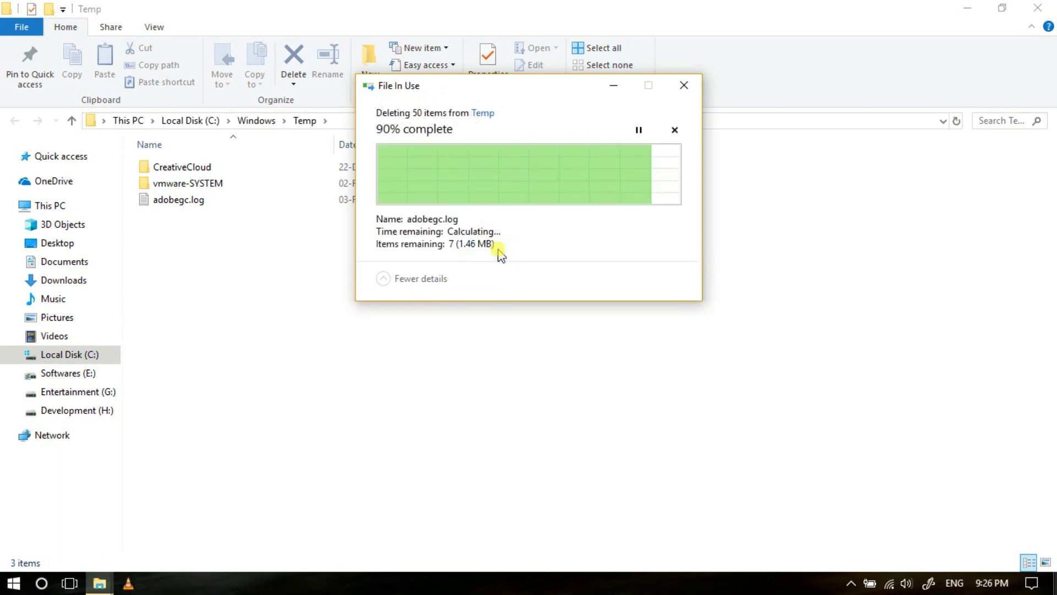
{"action": "left_click", "coordinate": [477, 231]}
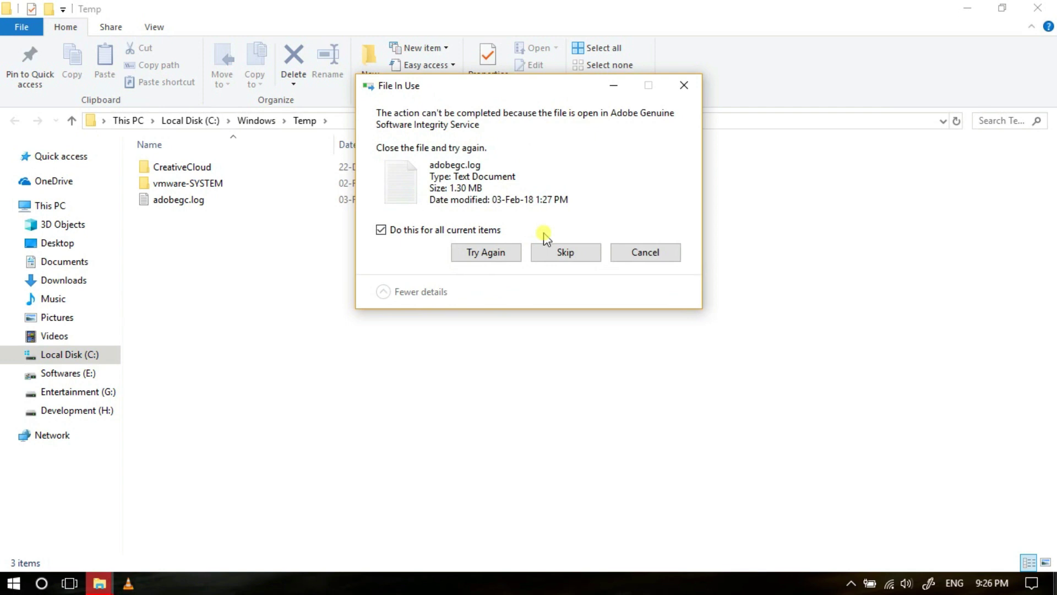
{"action": "left_click", "coordinate": [565, 252]}
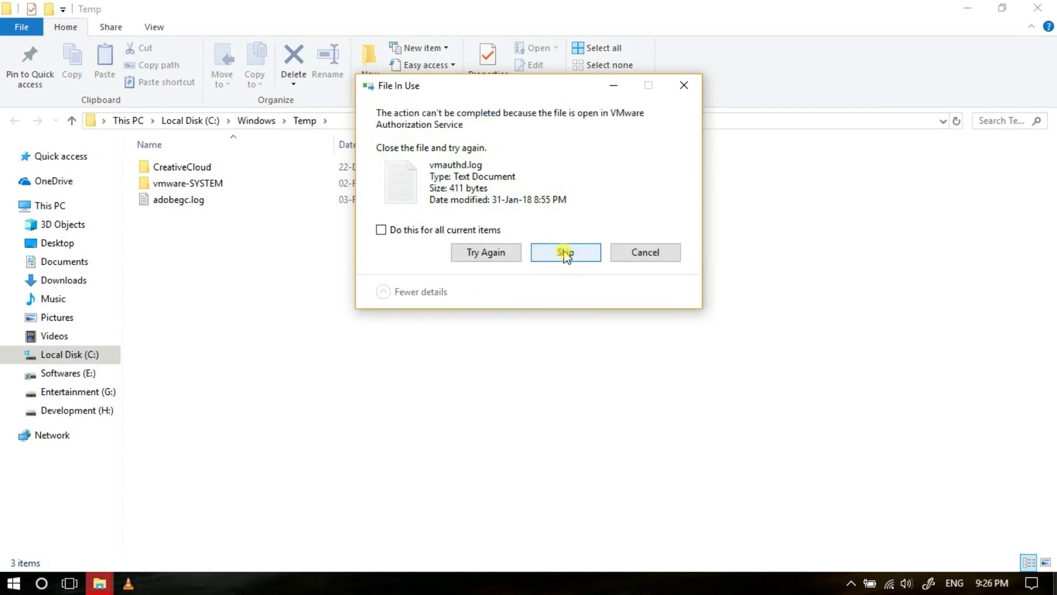
{"action": "left_click", "coordinate": [628, 252]}
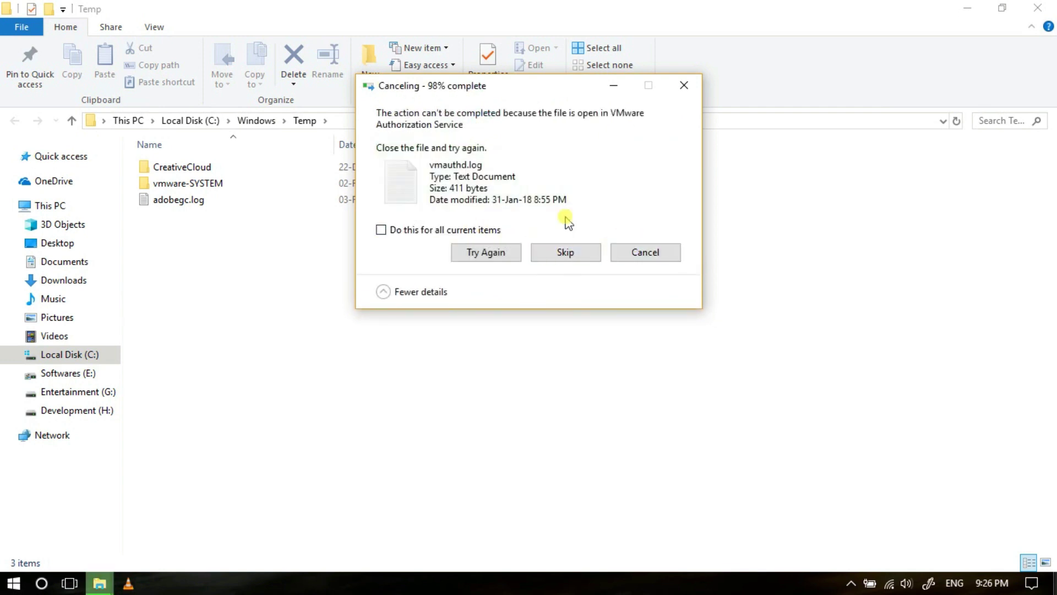
{"action": "left_click", "coordinate": [675, 253]}
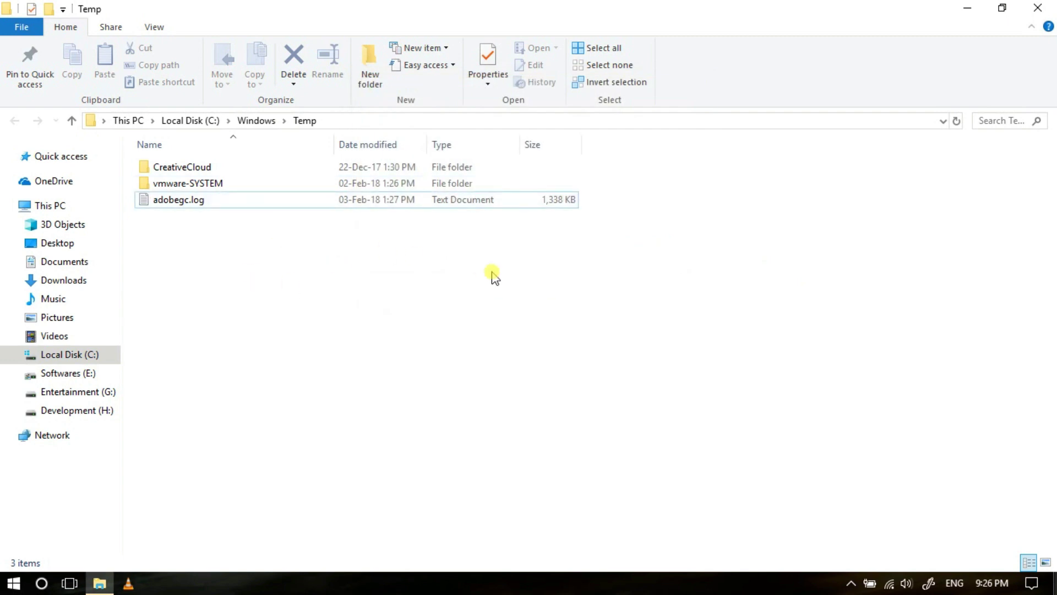
Close the Temp folder window and bring up the Start menu with its most-used apps
{"action": "left_click", "coordinate": [1038, 8]}
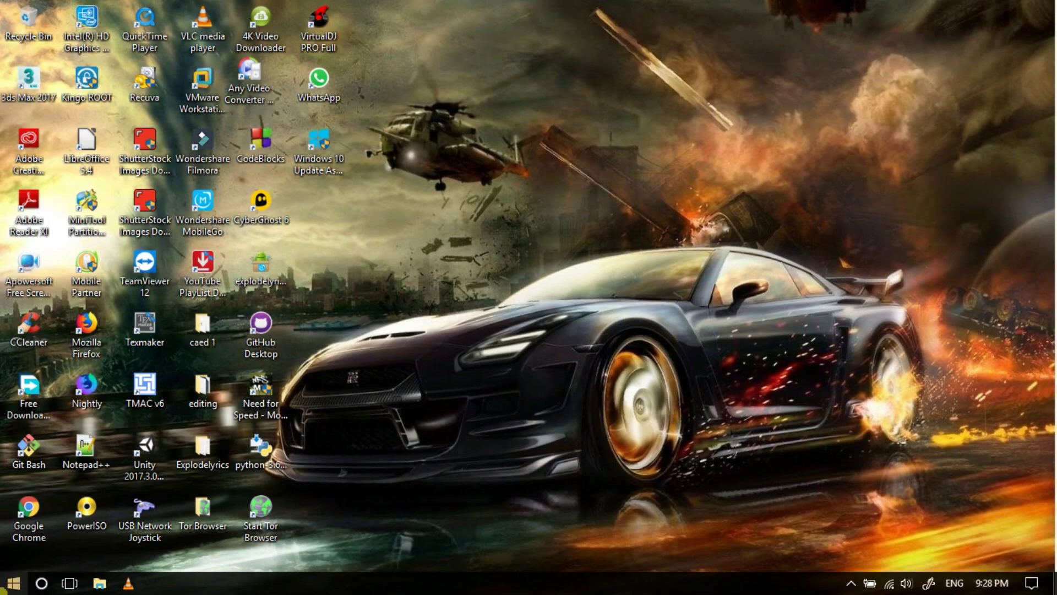
{"action": "key", "text": "super"}
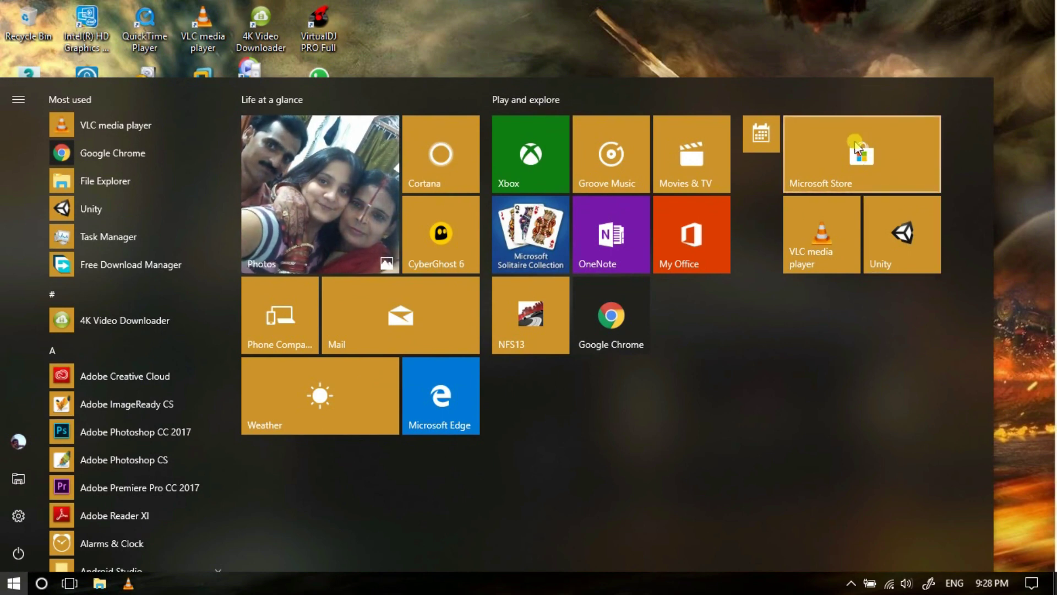
{"action": "left_click", "coordinate": [846, 183]}
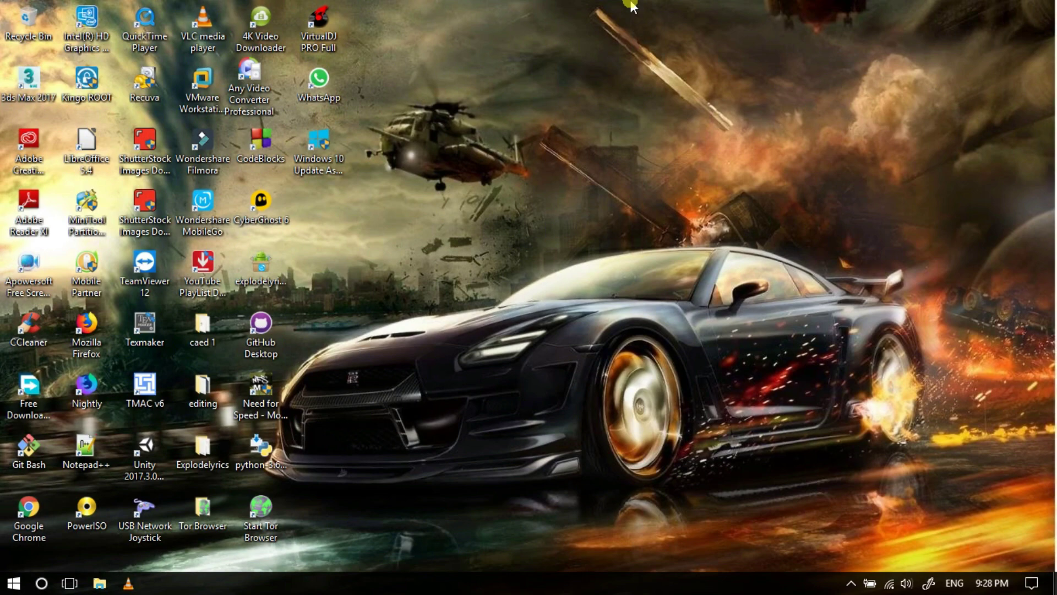
{"action": "key", "text": "super"}
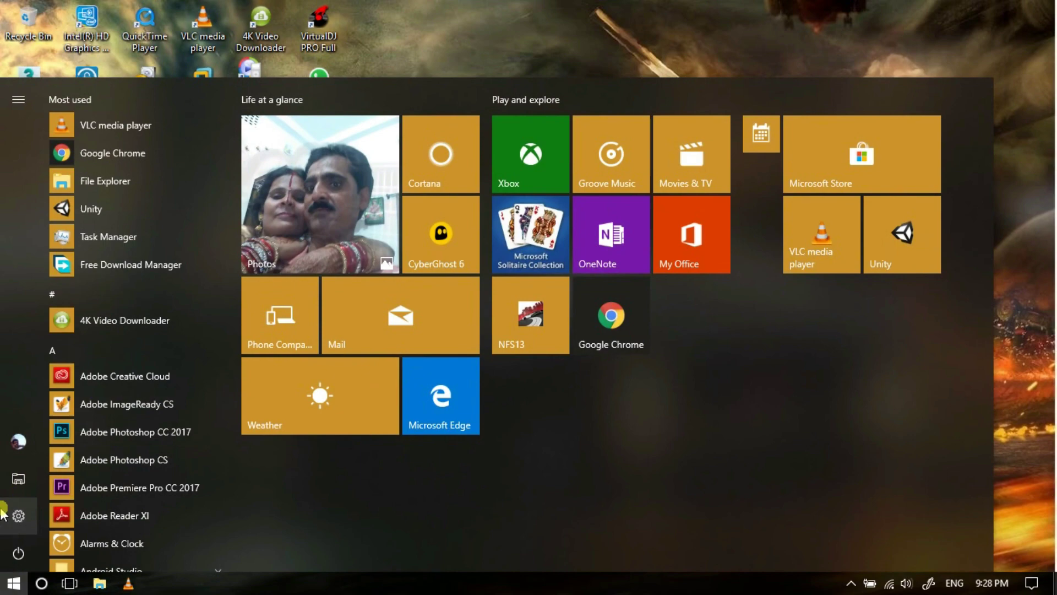
Go to Settings > Privacy > Background apps and maximize the Settings window
{"action": "left_click", "coordinate": [18, 515]}
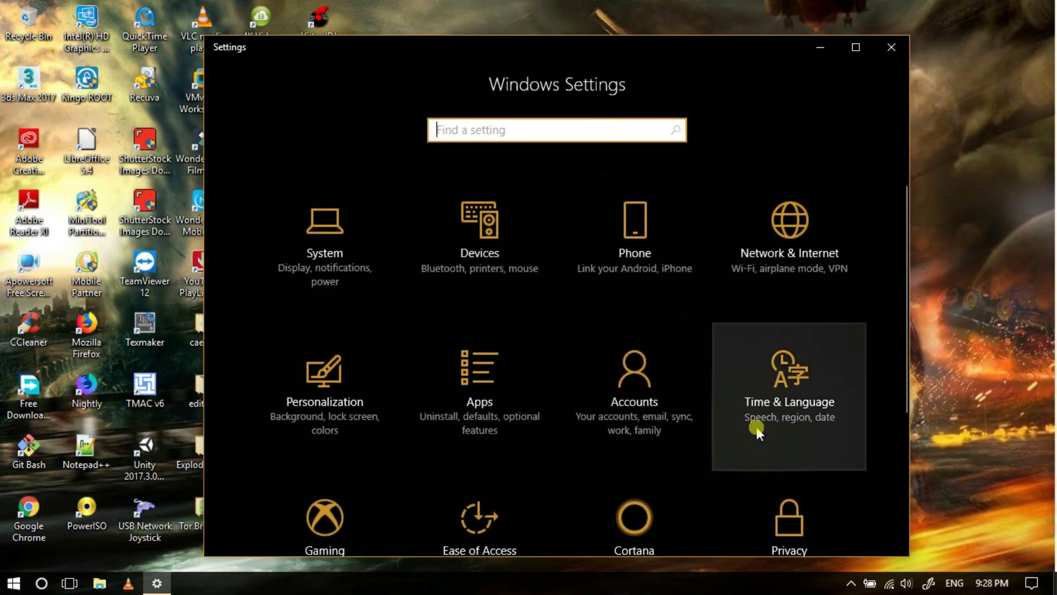
{"action": "scroll", "coordinate": [756, 428], "scroll_direction": "down", "scroll_amount": 3}
{"action": "left_click", "coordinate": [776, 323]}
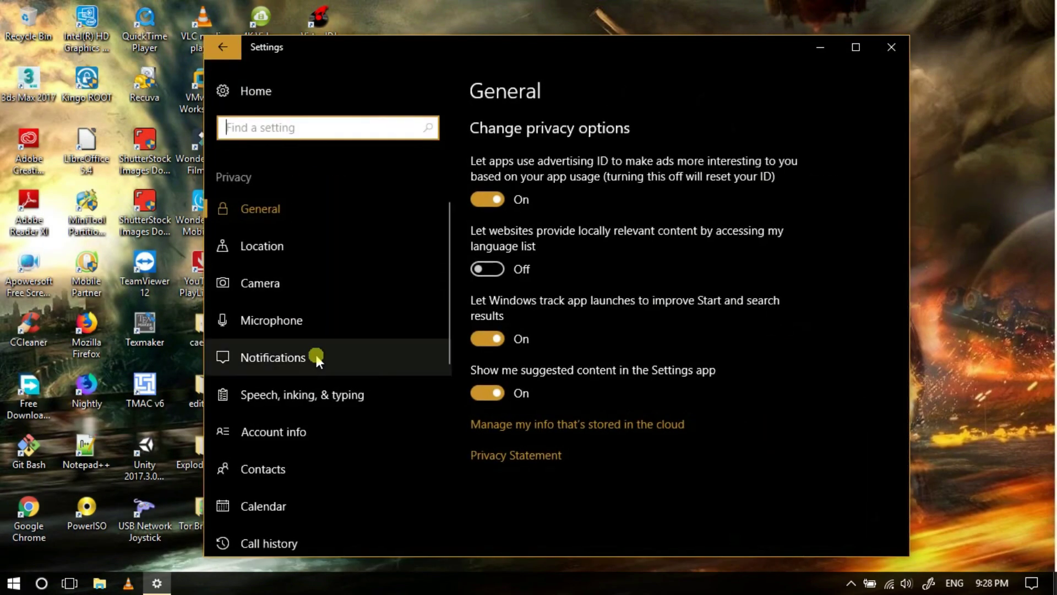
{"action": "scroll", "coordinate": [316, 354], "scroll_direction": "down", "scroll_amount": 4}
{"action": "scroll", "coordinate": [316, 355], "scroll_direction": "down", "scroll_amount": 3}
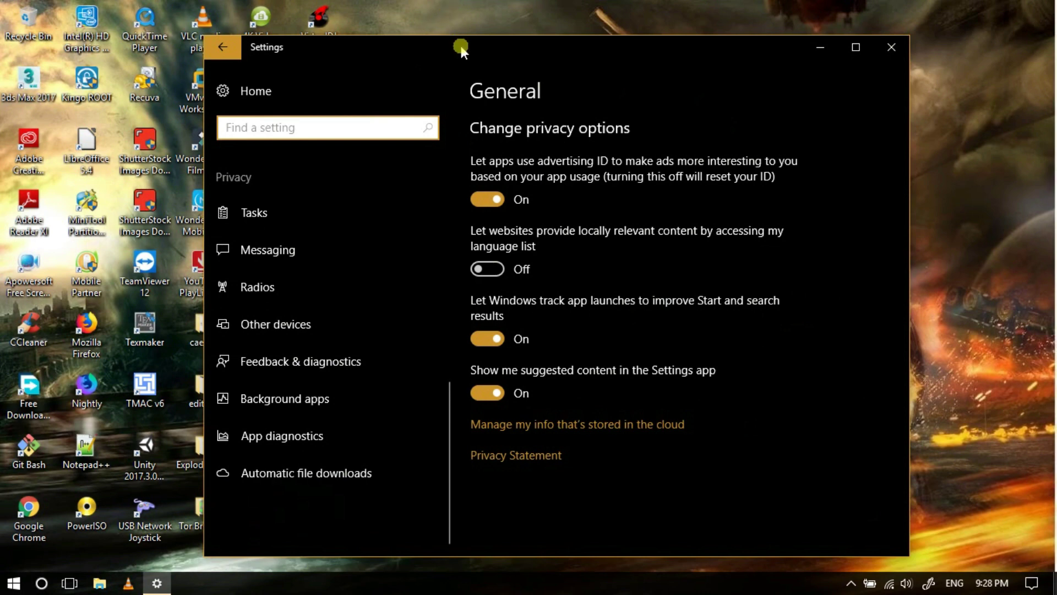
{"action": "left_click_drag", "start_coordinate": [347, 46], "coordinate": [211, 46]}
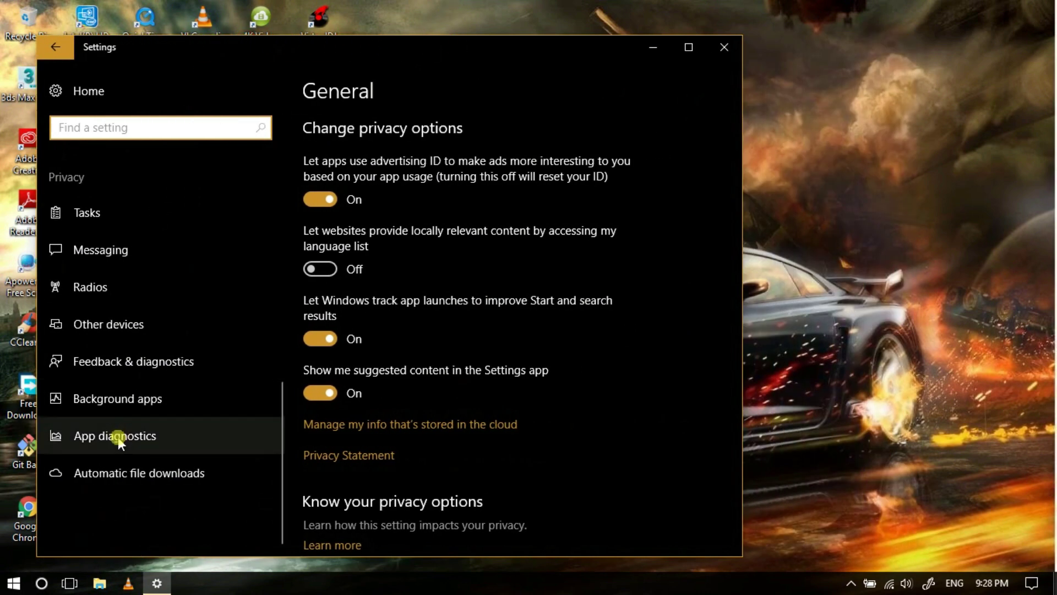
{"action": "left_click", "coordinate": [117, 404]}
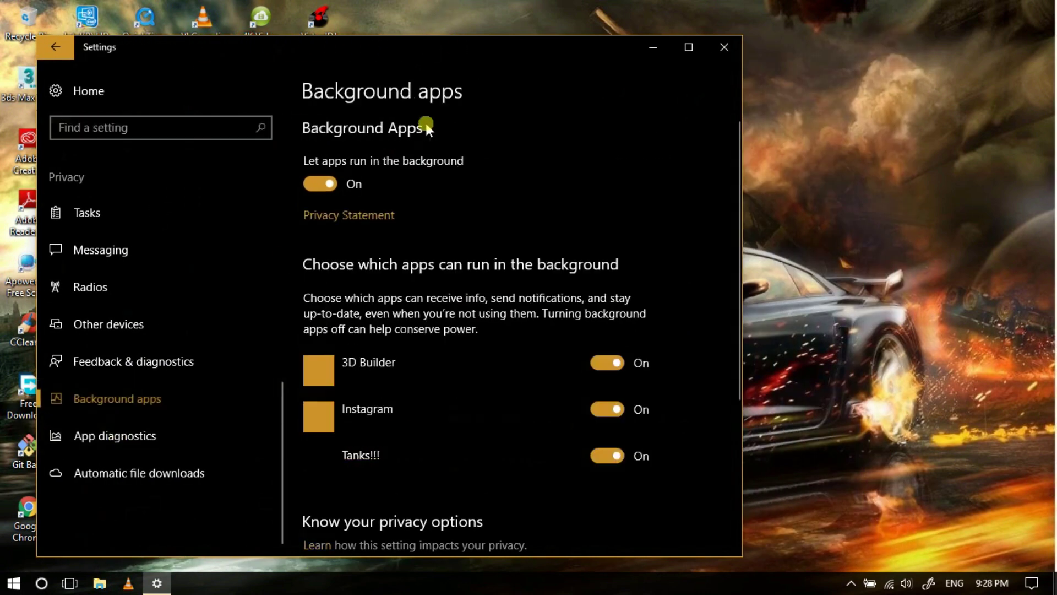
{"action": "left_click_drag", "start_coordinate": [411, 46], "coordinate": [671, 28]}
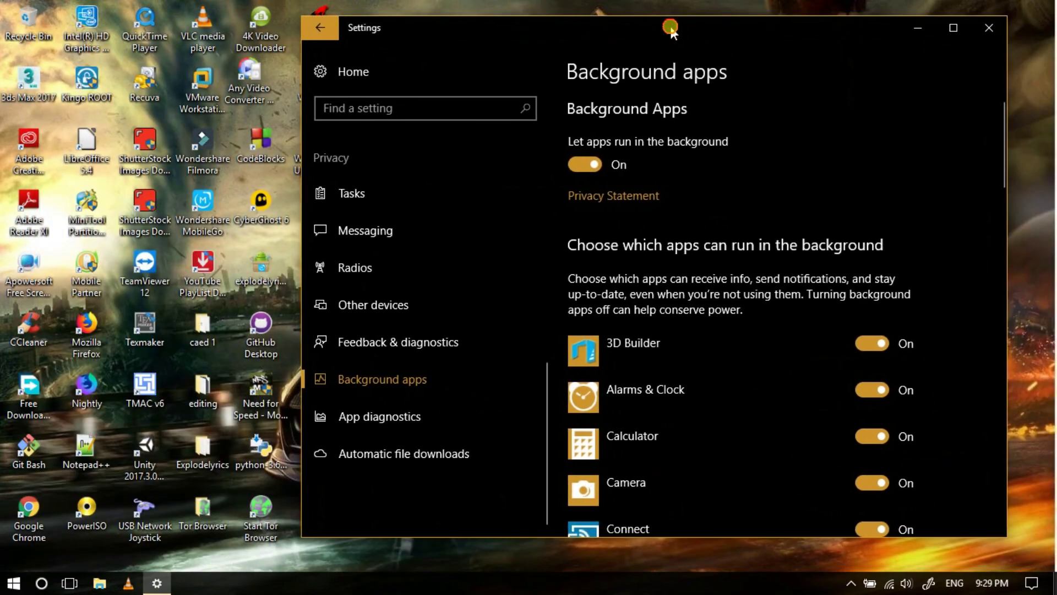
{"action": "left_click", "coordinate": [588, 166]}
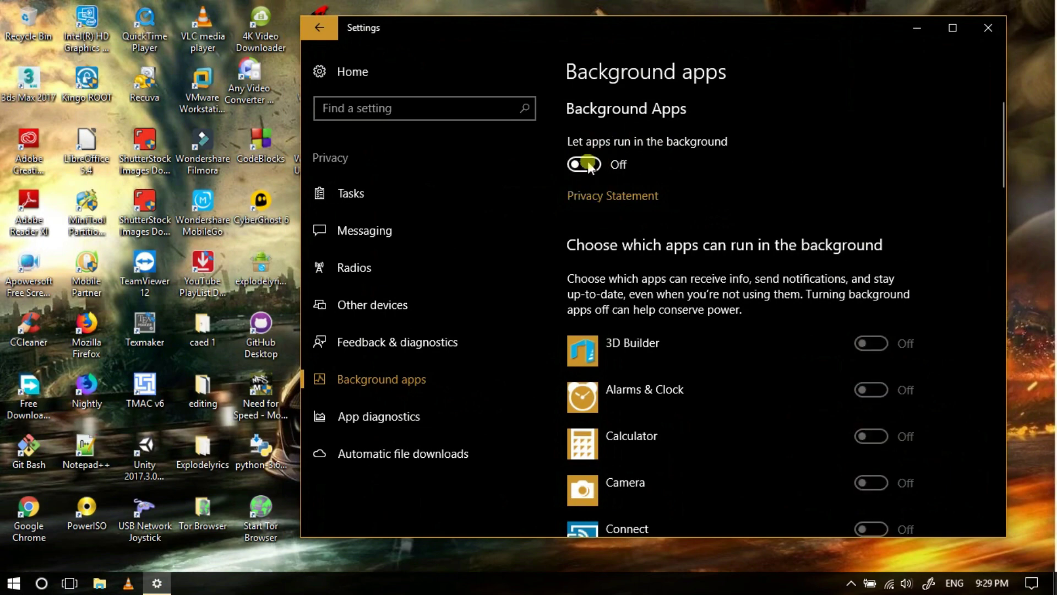
{"action": "left_click", "coordinate": [588, 165]}
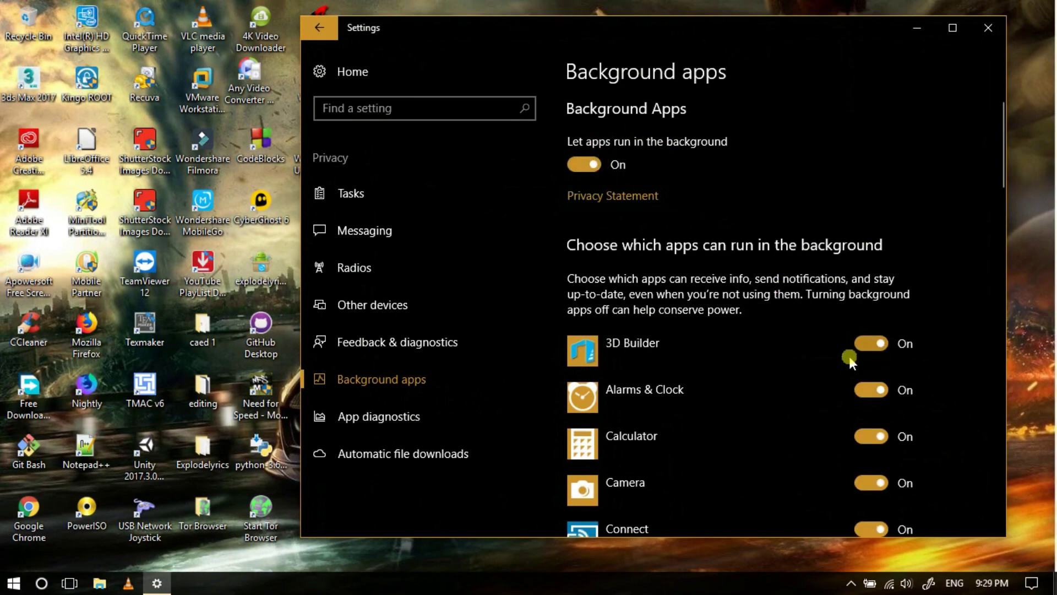
{"action": "double_click", "coordinate": [844, 27]}
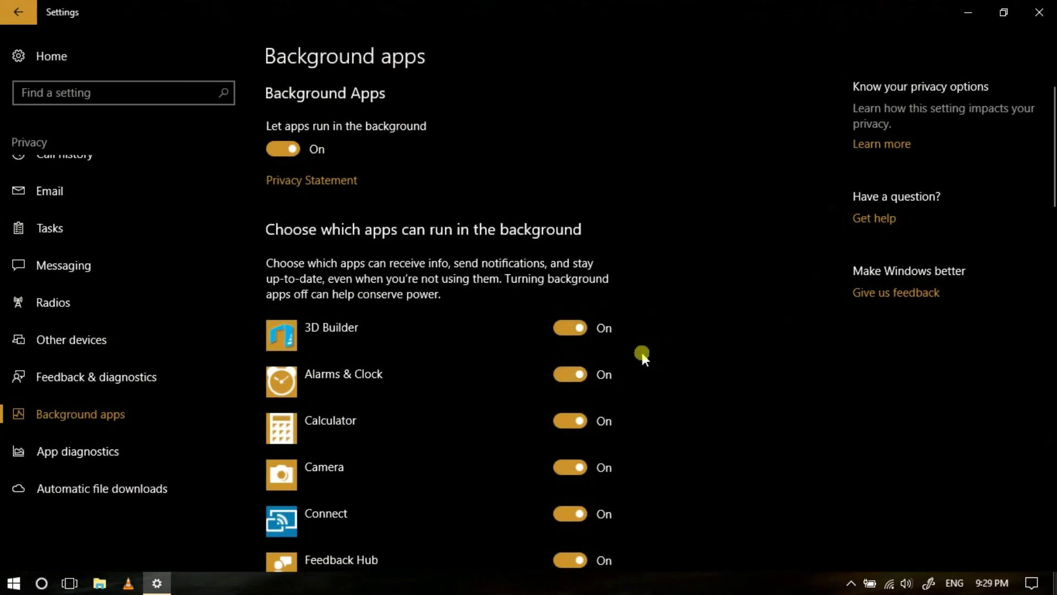
Switch off background running for 3D Builder, Connect, Calculator, Alarms & Clock, Feedback Hub, Get Help and Solitaire
{"action": "left_click", "coordinate": [573, 330]}
{"action": "scroll", "coordinate": [573, 335], "scroll_direction": "down", "scroll_amount": 3}
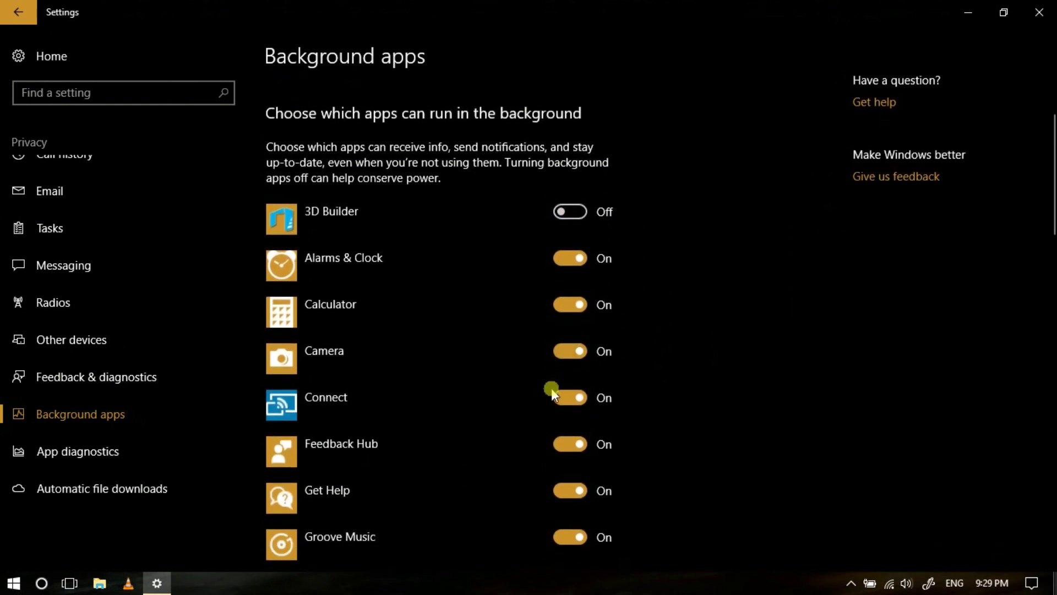
{"action": "left_click", "coordinate": [557, 396]}
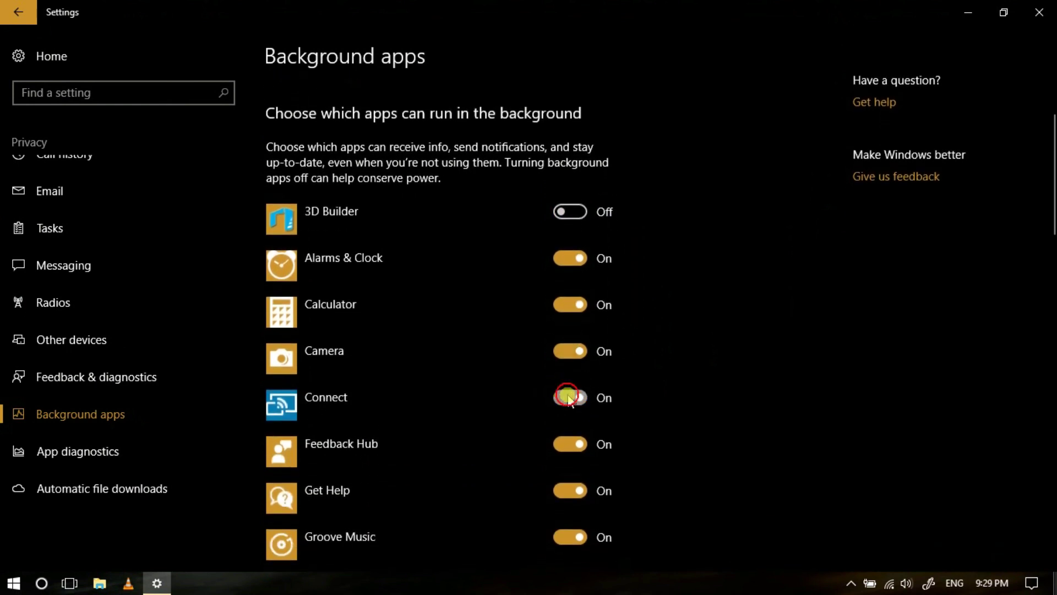
{"action": "left_click", "coordinate": [566, 303]}
{"action": "left_click", "coordinate": [574, 259]}
{"action": "scroll", "coordinate": [573, 264], "scroll_direction": "down", "scroll_amount": 5}
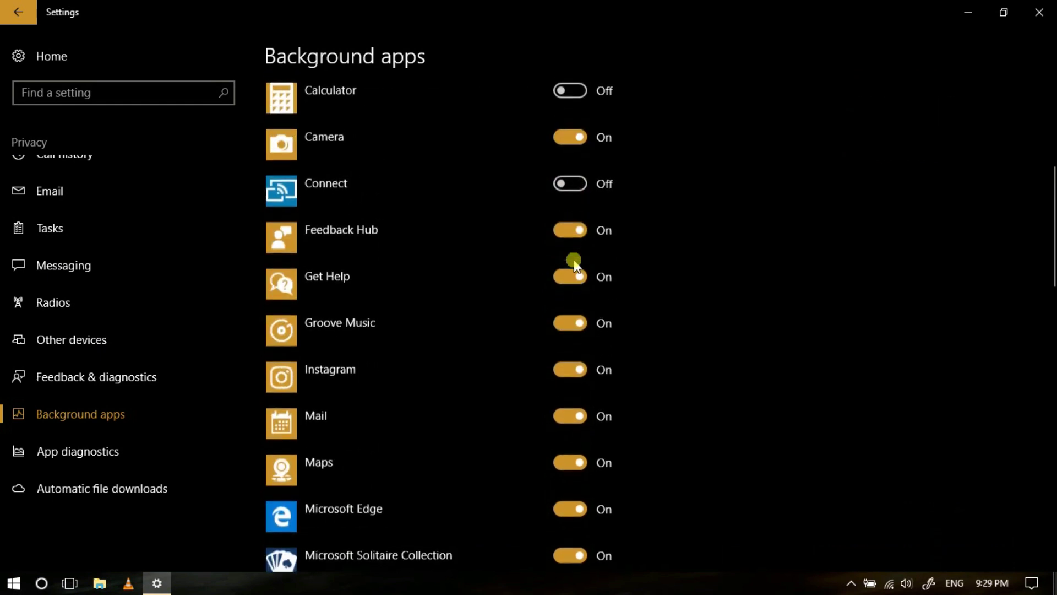
{"action": "left_click", "coordinate": [571, 233]}
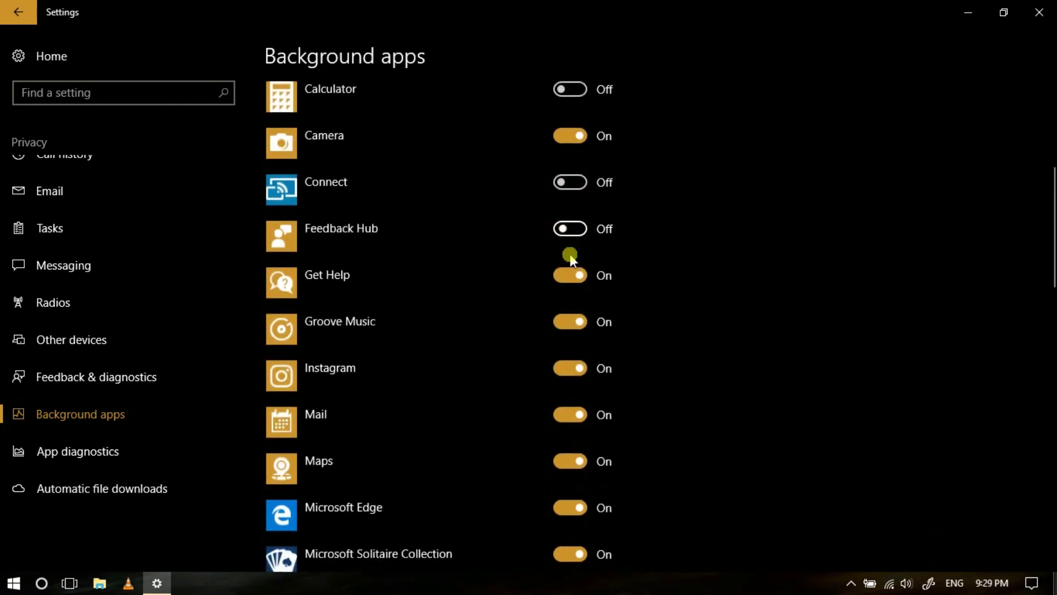
{"action": "left_click", "coordinate": [571, 280]}
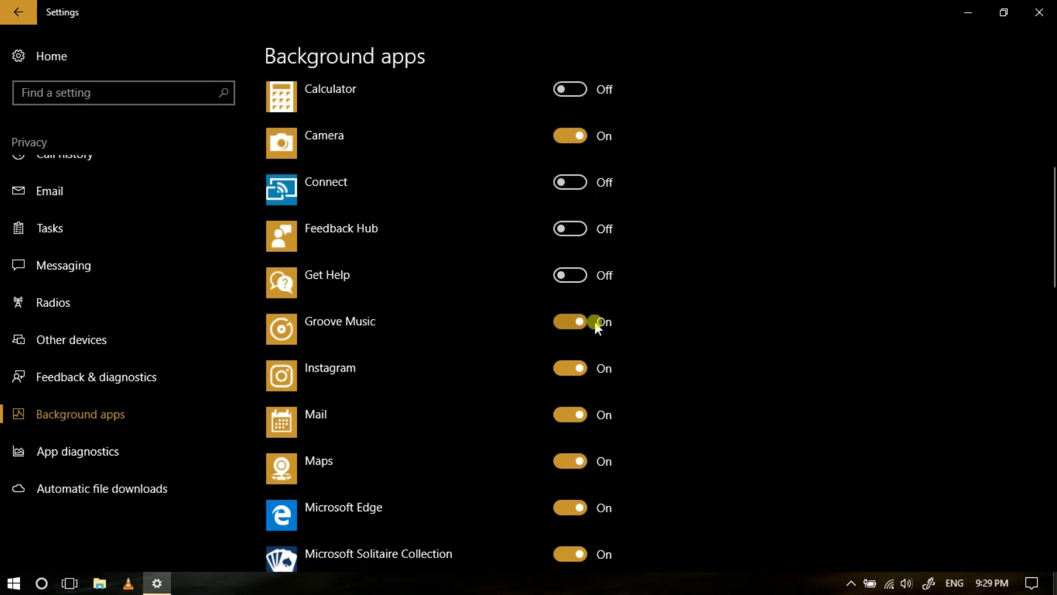
{"action": "scroll", "coordinate": [703, 342], "scroll_direction": "down", "scroll_amount": 5}
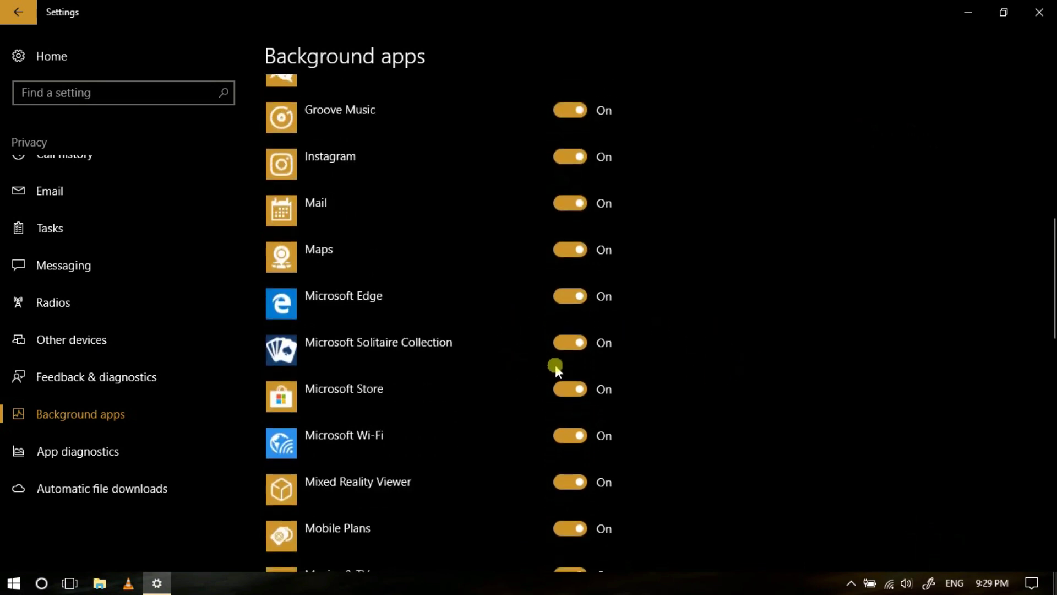
{"action": "left_click", "coordinate": [567, 344]}
{"action": "scroll", "coordinate": [566, 346], "scroll_direction": "up", "scroll_amount": 12}
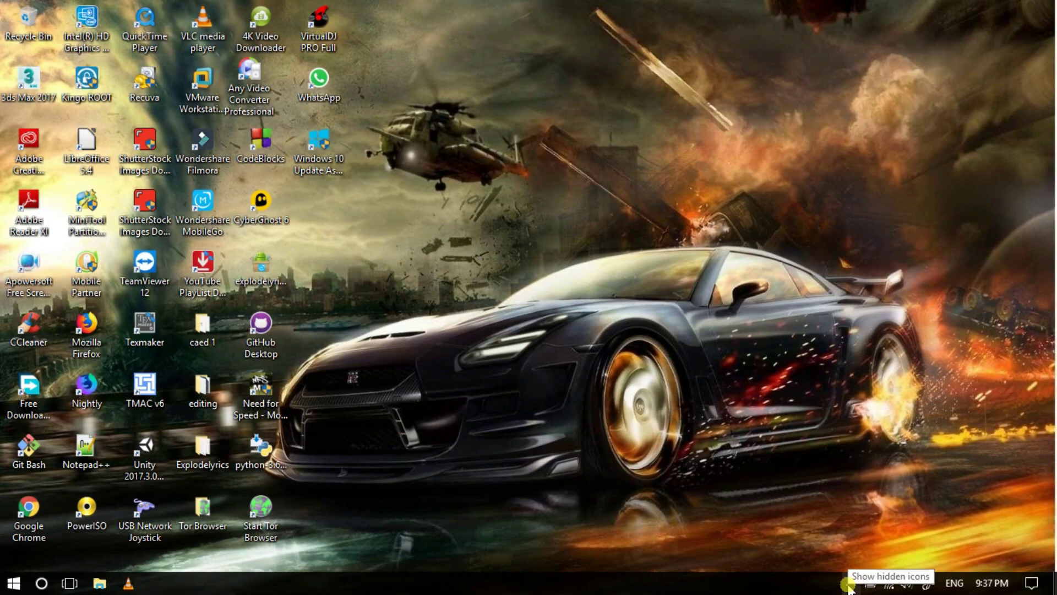
{"action": "left_click", "coordinate": [848, 584]}
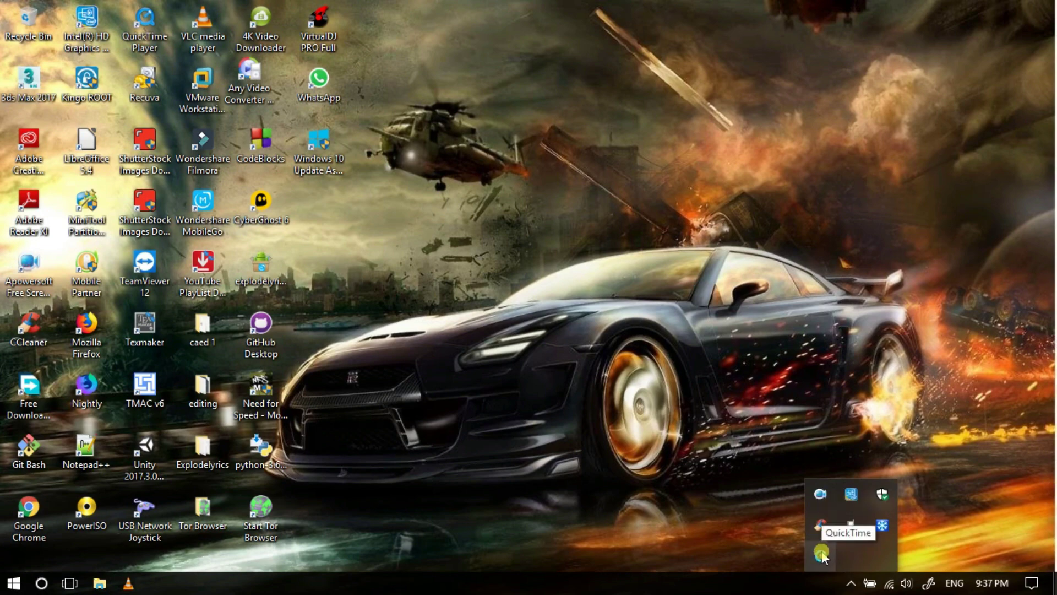
{"action": "left_click_drag", "start_coordinate": [823, 557], "coordinate": [647, 465]}
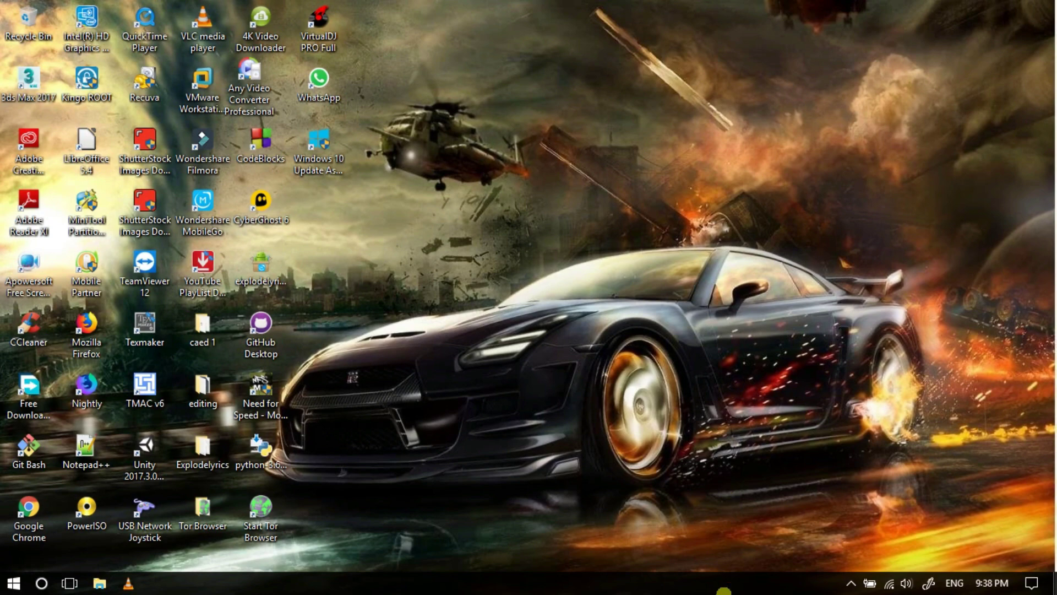
Launch Task Manager from the taskbar's context menu and reposition its window
{"action": "right_click", "coordinate": [723, 590]}
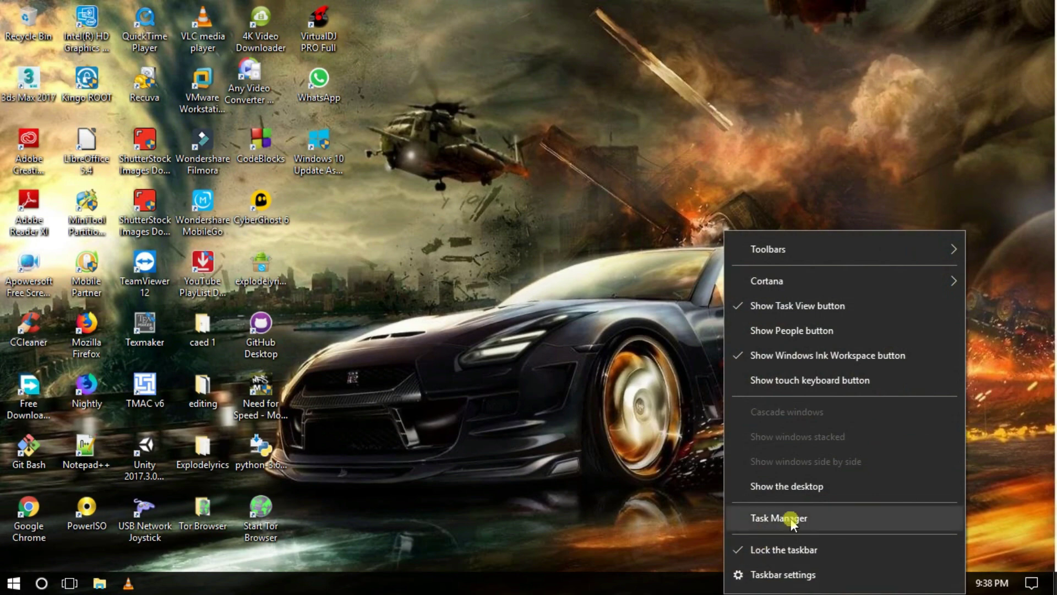
{"action": "left_click", "coordinate": [663, 438]}
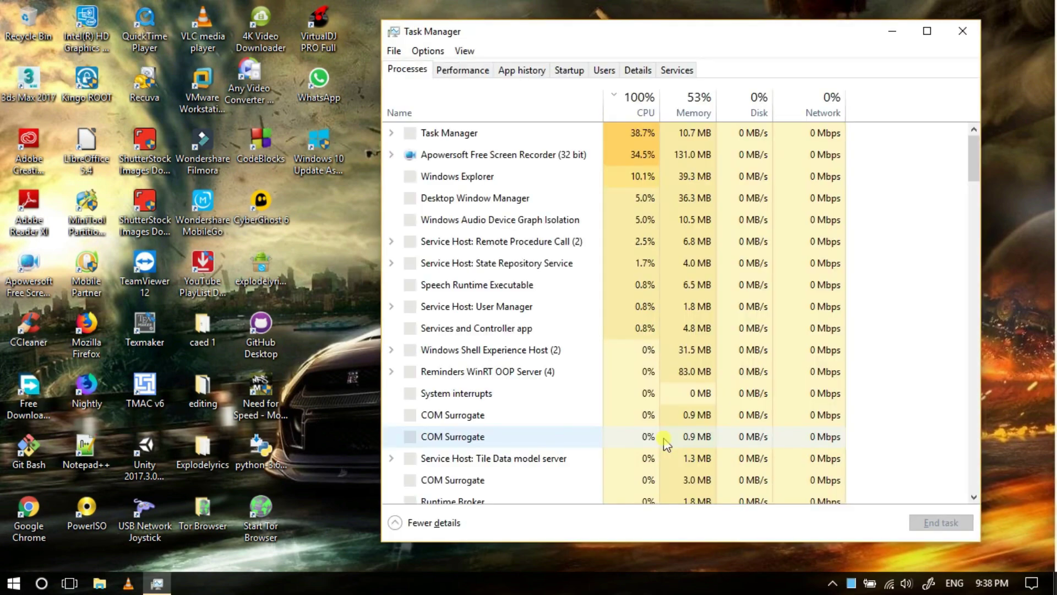
{"action": "left_click_drag", "start_coordinate": [720, 31], "coordinate": [778, 50]}
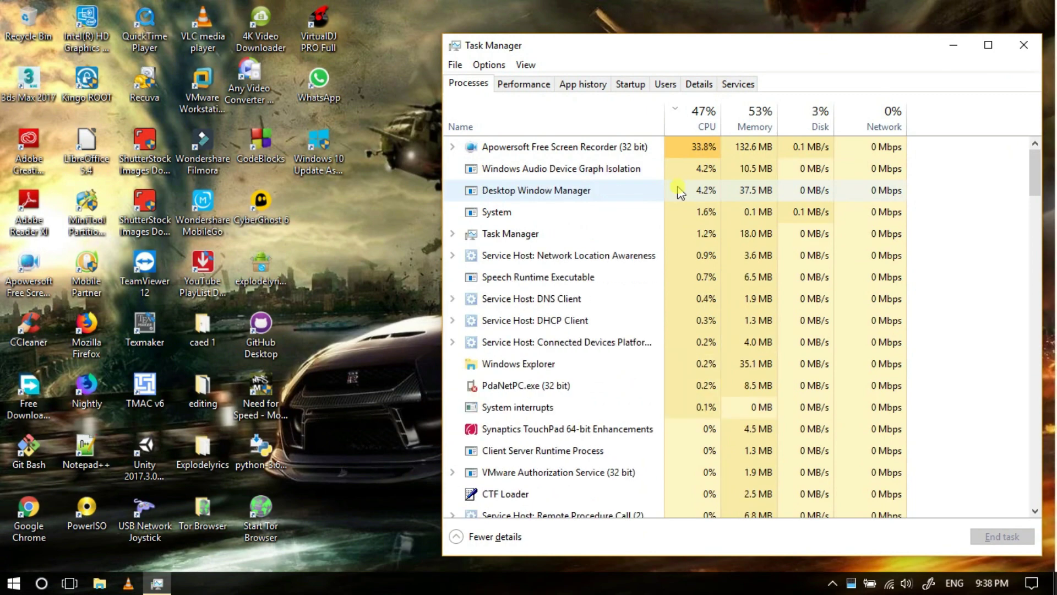
Show the Startup tab in a maximized Task Manager with wider Name and Publisher columns
{"action": "left_click", "coordinate": [630, 84]}
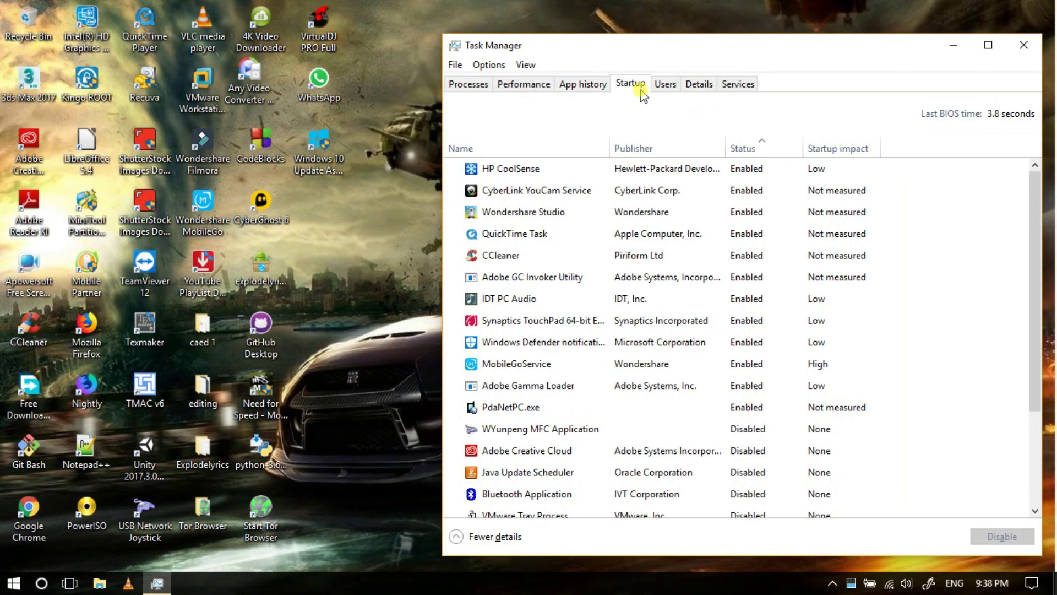
{"action": "left_click_drag", "start_coordinate": [682, 48], "coordinate": [701, 6]}
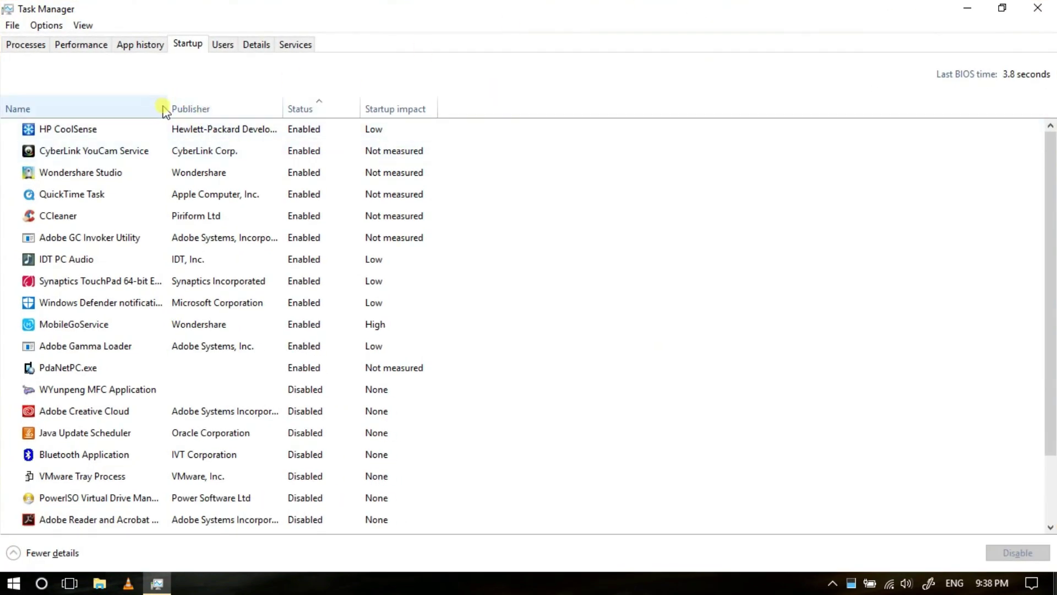
{"action": "left_click_drag", "start_coordinate": [169, 106], "coordinate": [227, 106]}
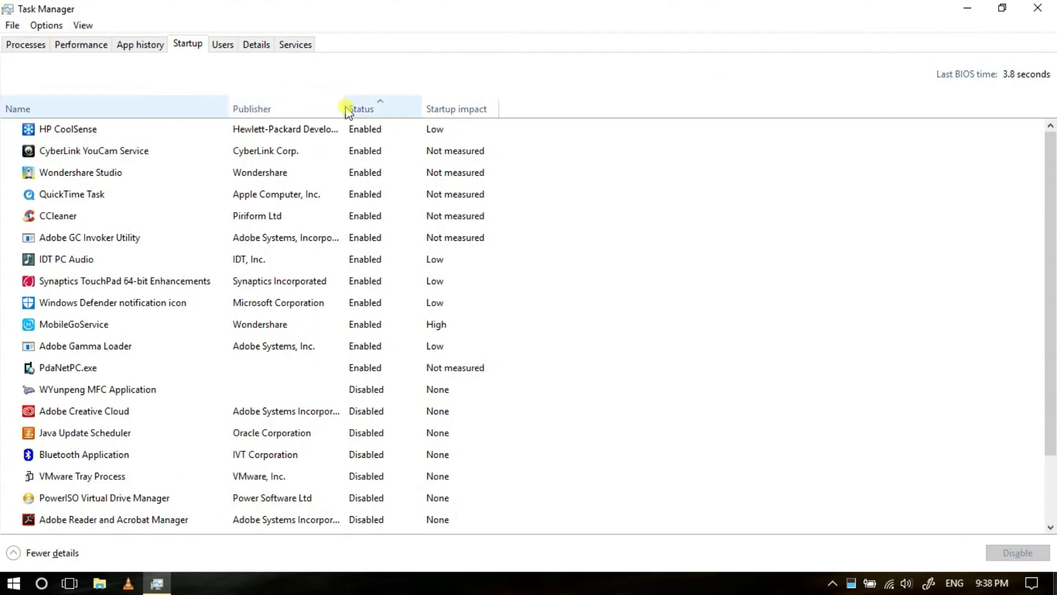
{"action": "left_click_drag", "start_coordinate": [346, 106], "coordinate": [466, 107]}
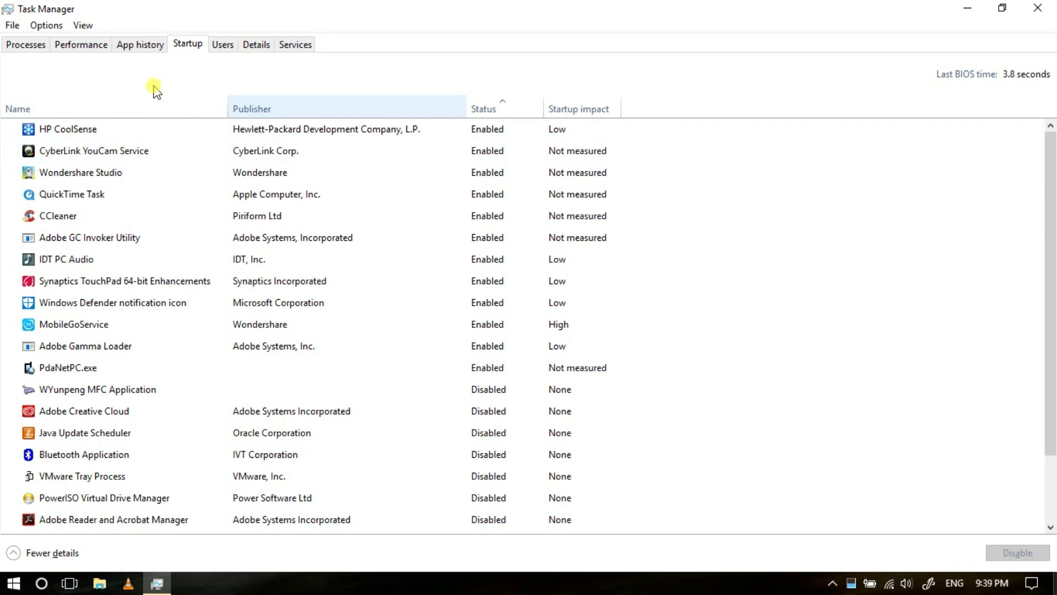
Sort the startup programs by name and select HP CoolSense
{"action": "left_click", "coordinate": [158, 107]}
{"action": "scroll", "coordinate": [158, 412], "scroll_direction": "down", "scroll_amount": 2}
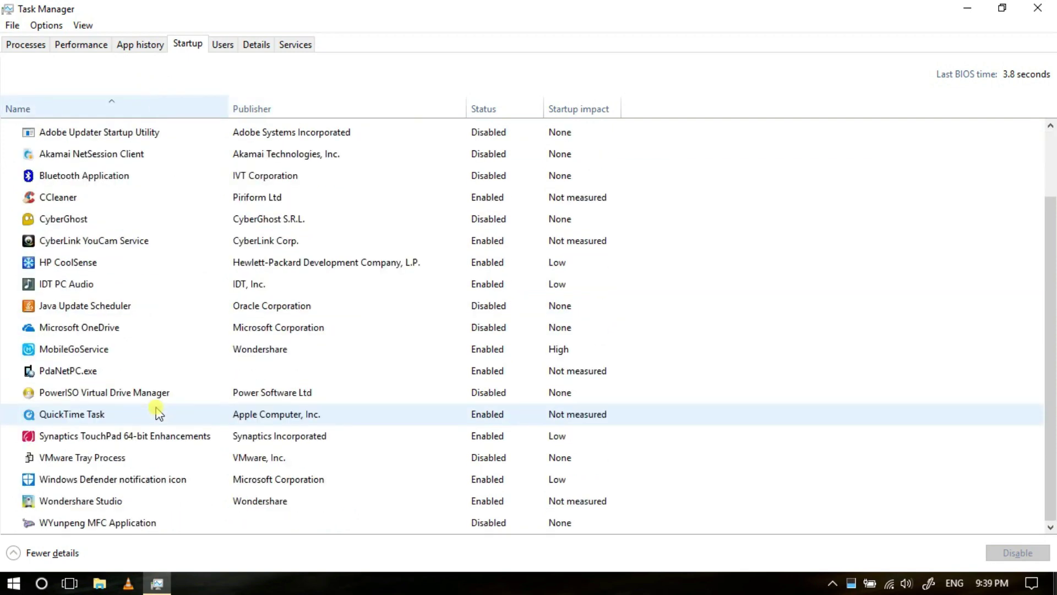
{"action": "left_click", "coordinate": [81, 266]}
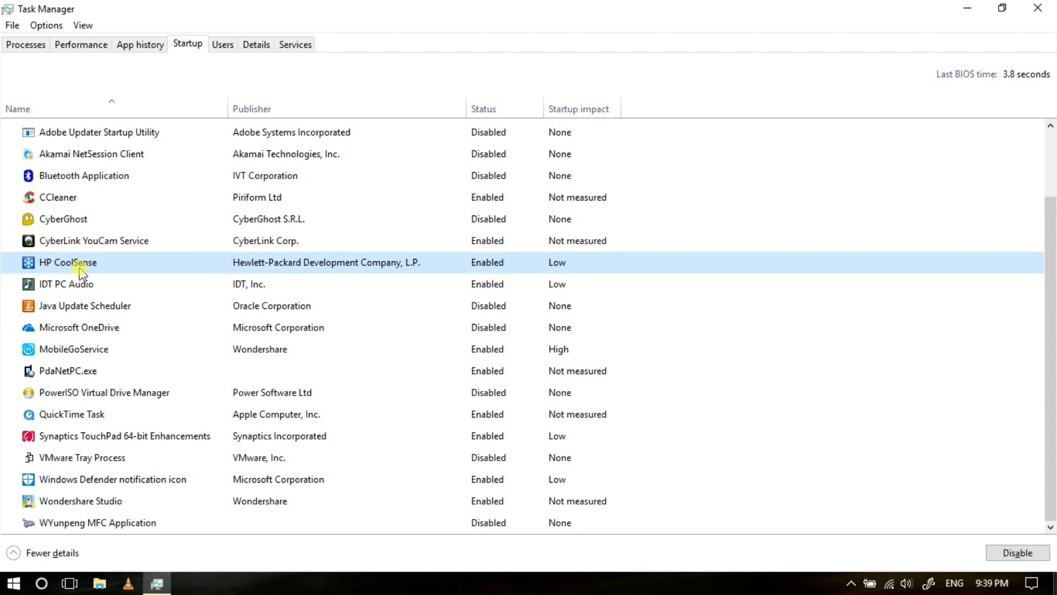
{"action": "scroll", "coordinate": [80, 269], "scroll_direction": "up", "scroll_amount": 1}
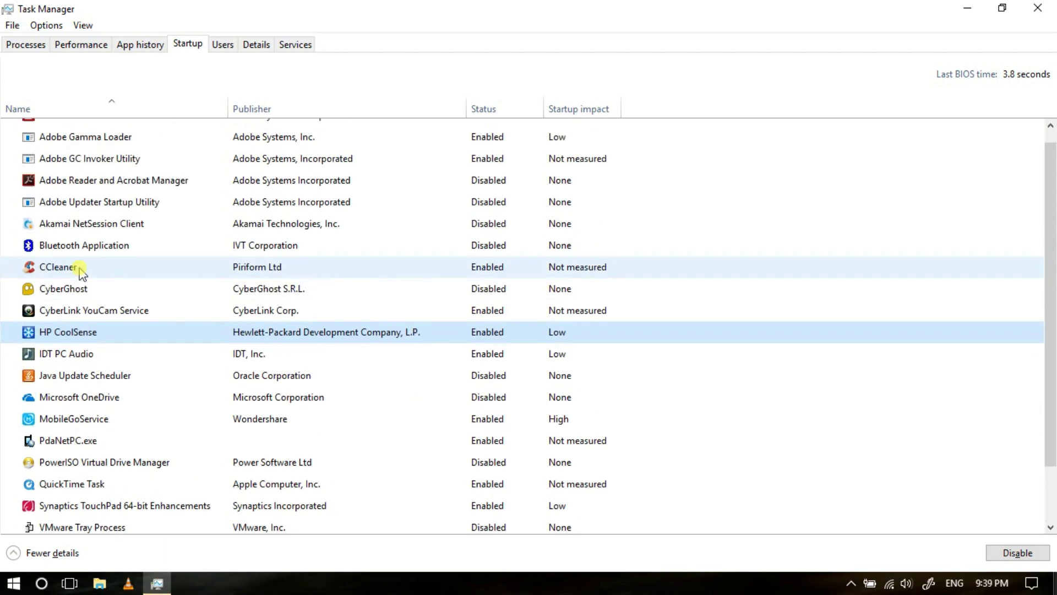
{"action": "scroll", "coordinate": [81, 270], "scroll_direction": "up", "scroll_amount": 1}
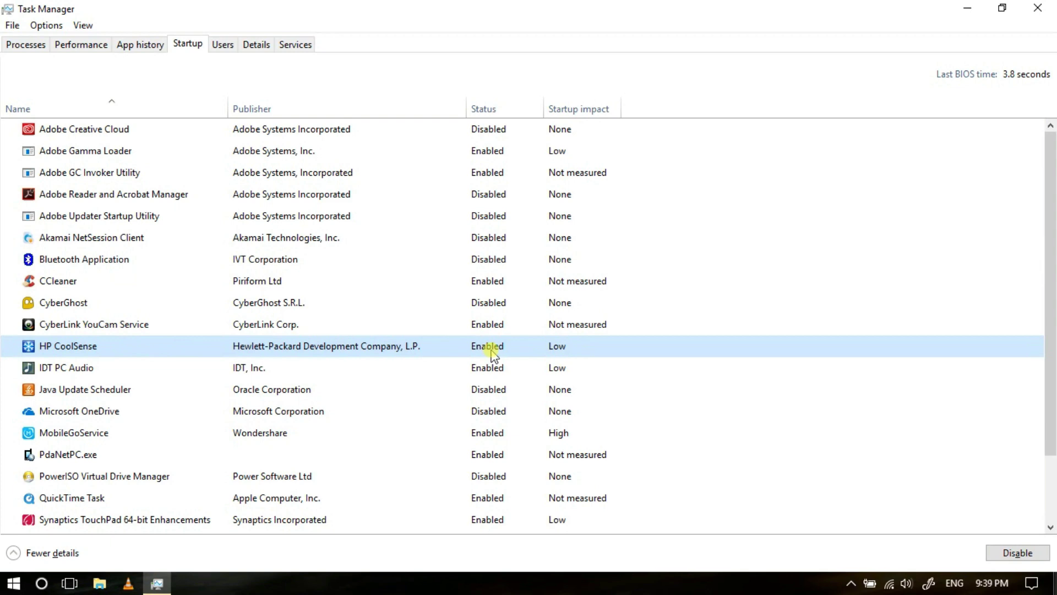
Disable CyberLink YouCam Service at startup, then sort the list by Status with enabled entries first
{"action": "left_click", "coordinate": [332, 333]}
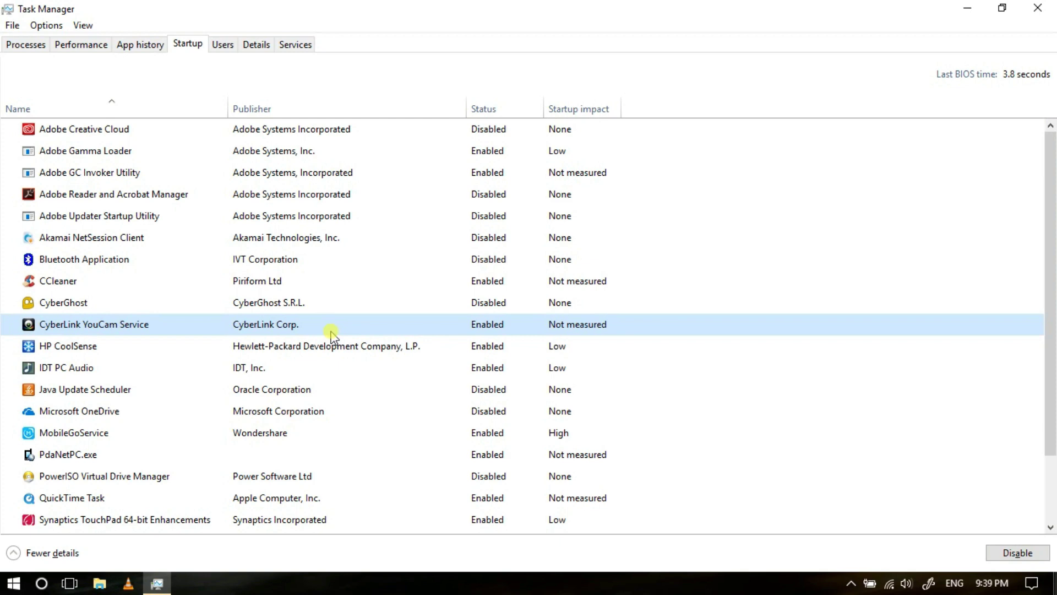
{"action": "right_click", "coordinate": [332, 333]}
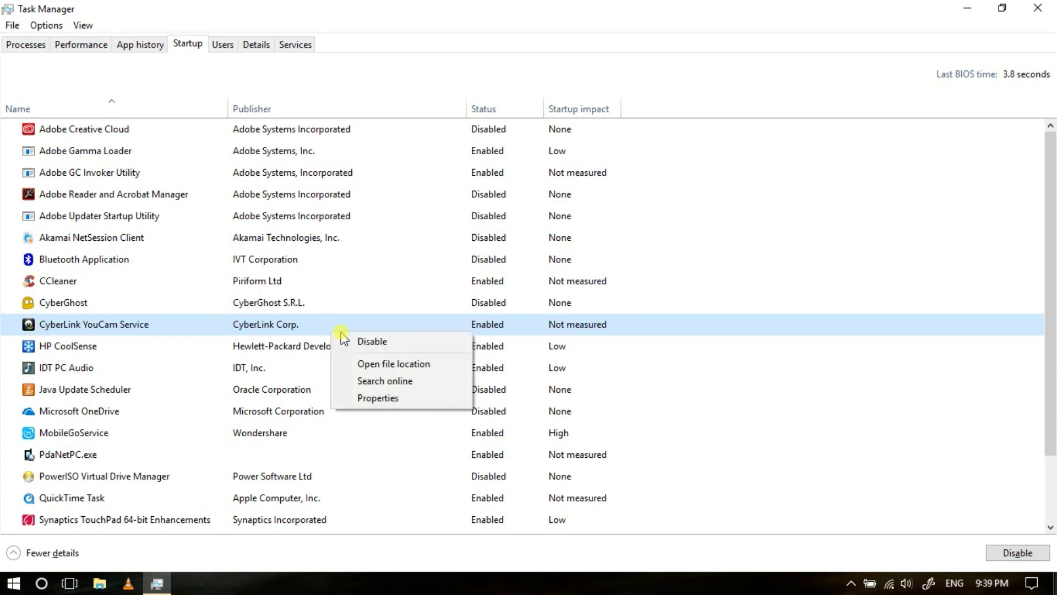
{"action": "left_click", "coordinate": [295, 331]}
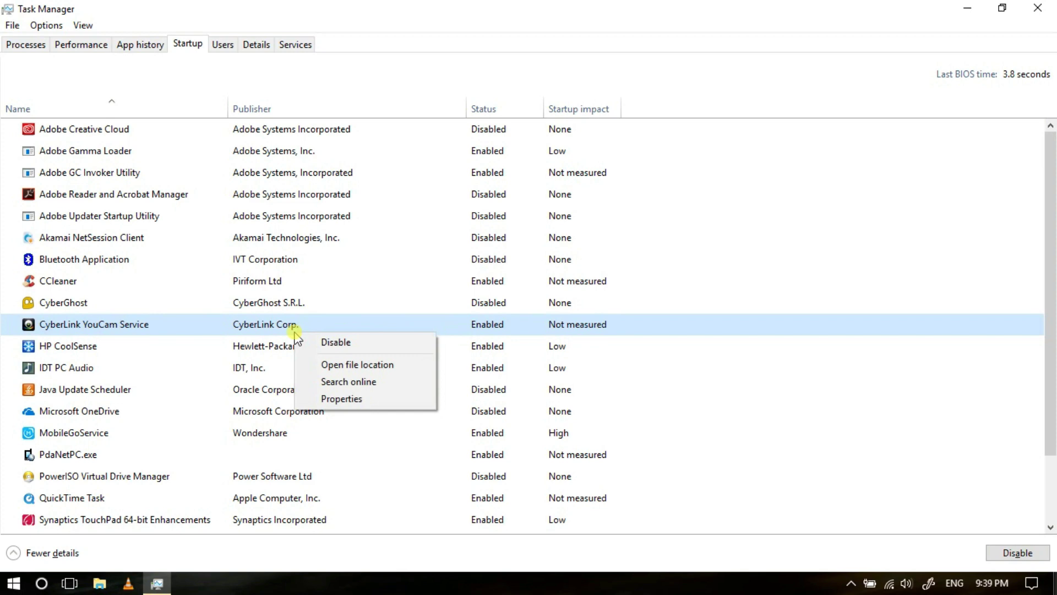
{"action": "left_click", "coordinate": [333, 343]}
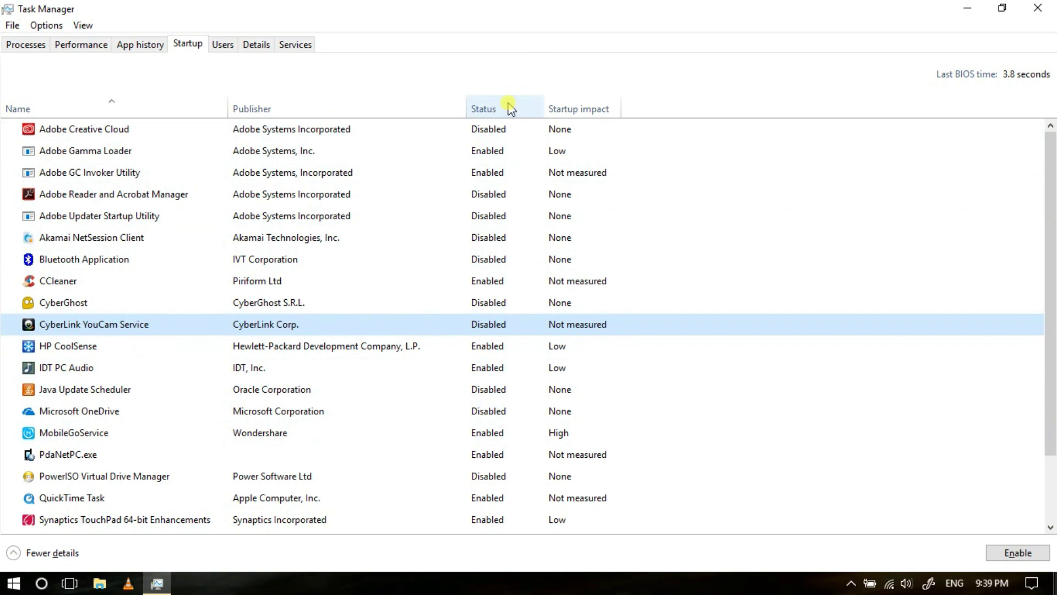
{"action": "left_click", "coordinate": [511, 108]}
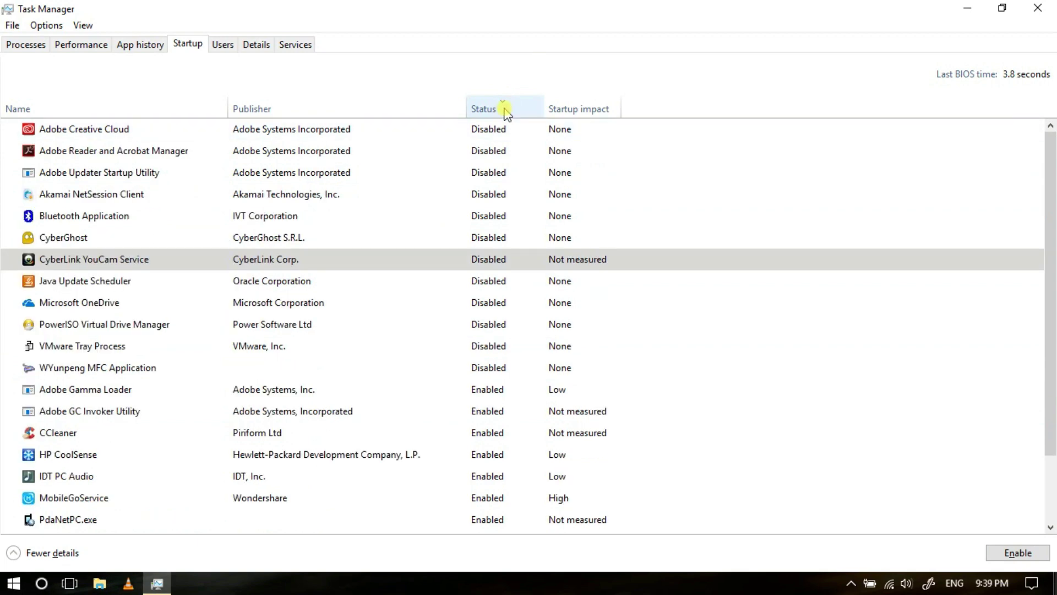
{"action": "left_click", "coordinate": [504, 109]}
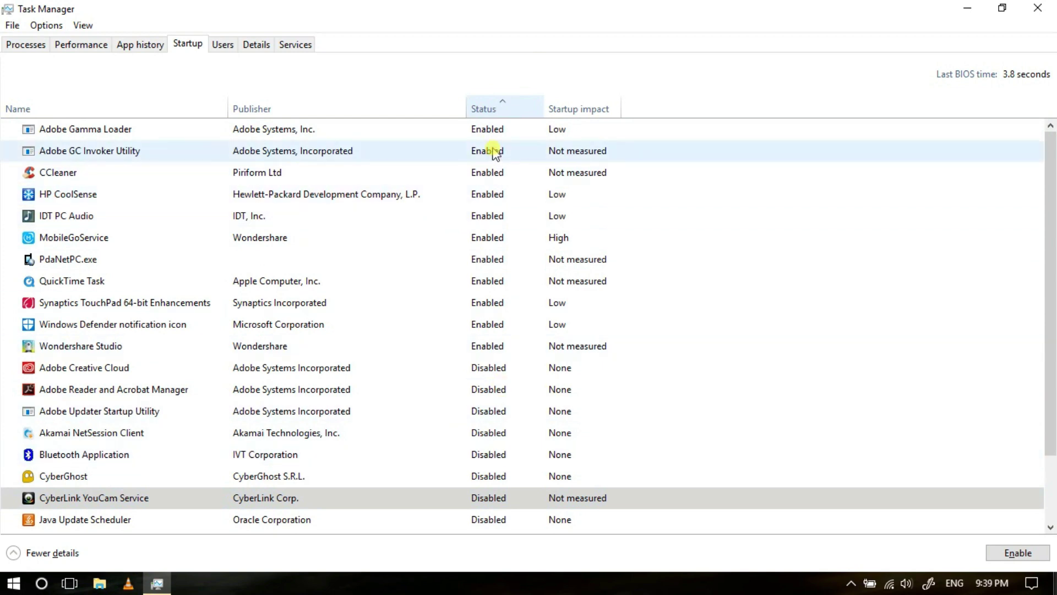
Disable Adobe Gamma Loader, Adobe GC Invoker Utility and CCleaner at startup
{"action": "left_click", "coordinate": [404, 134]}
{"action": "right_click", "coordinate": [403, 134]}
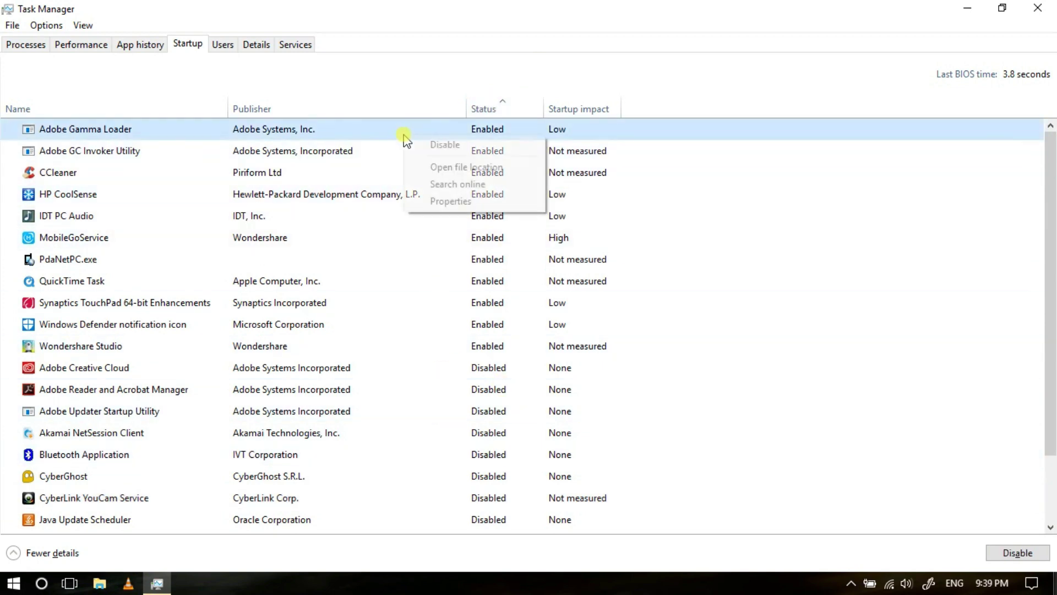
{"action": "left_click", "coordinate": [449, 144]}
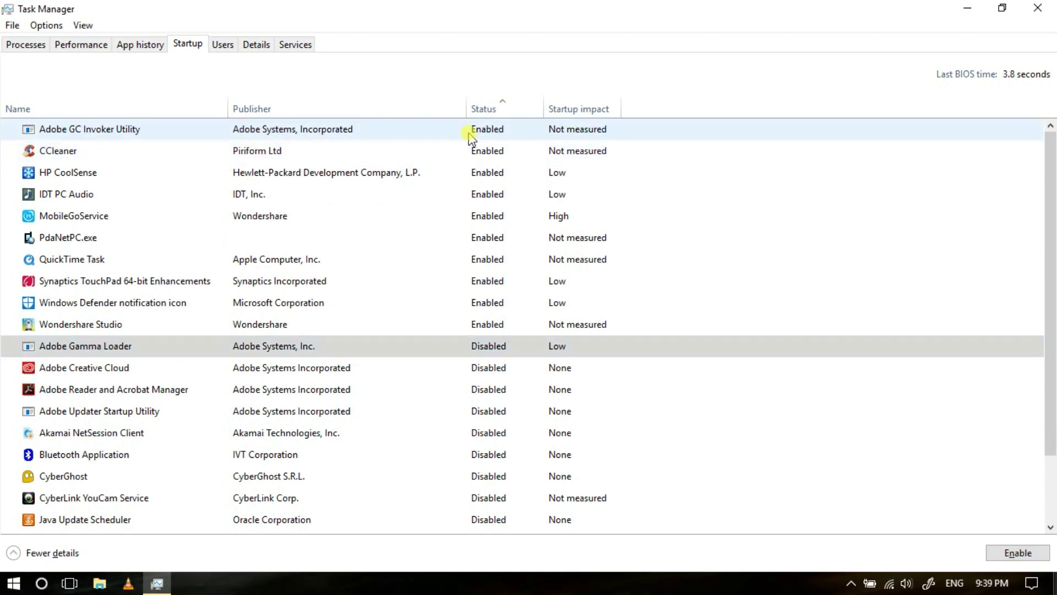
{"action": "right_click", "coordinate": [473, 137]}
{"action": "left_click", "coordinate": [510, 142]}
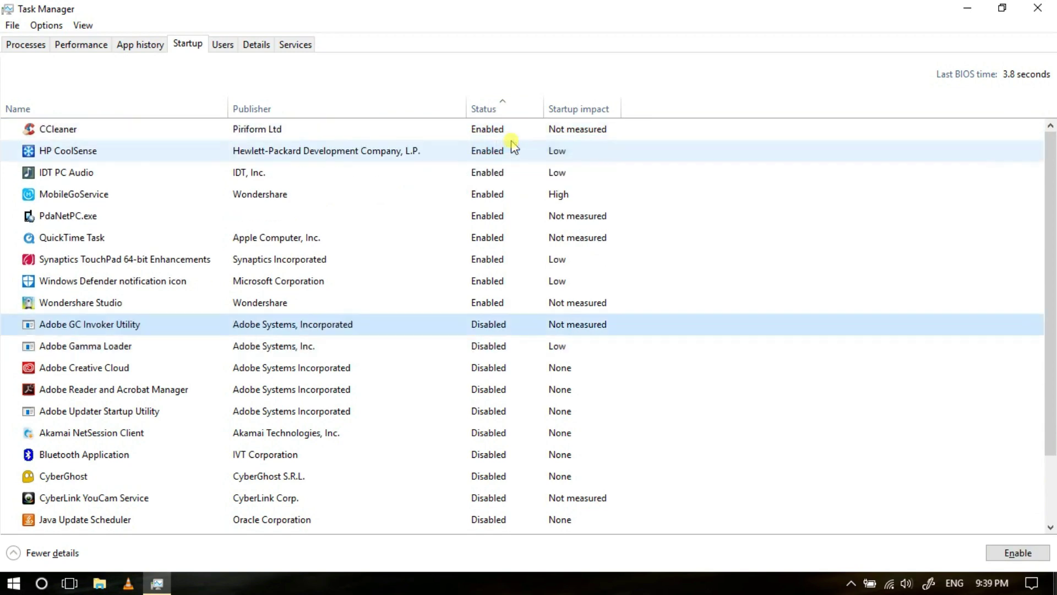
{"action": "right_click", "coordinate": [477, 136]}
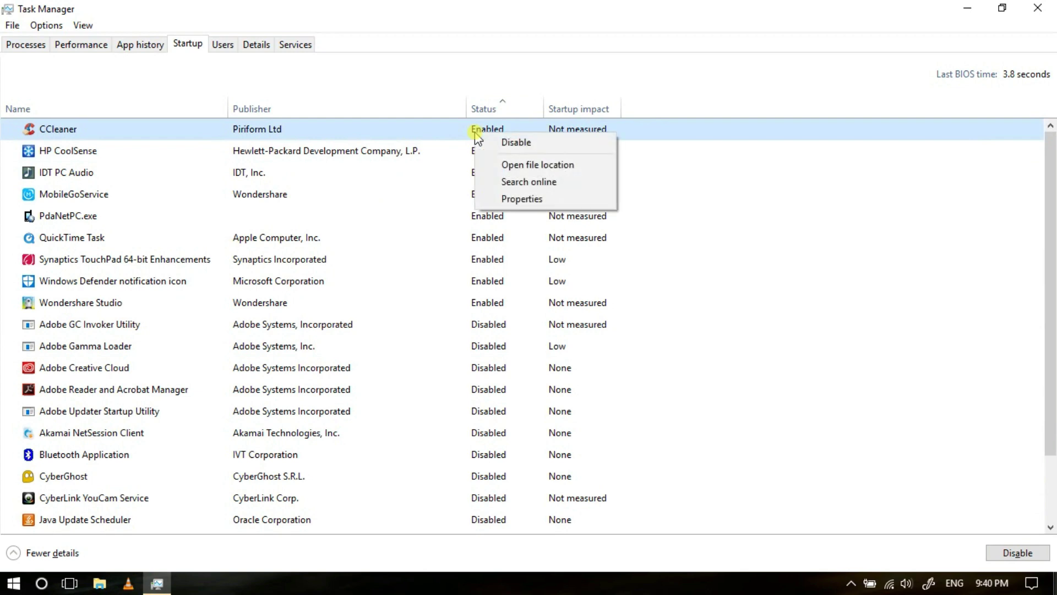
{"action": "left_click", "coordinate": [505, 141]}
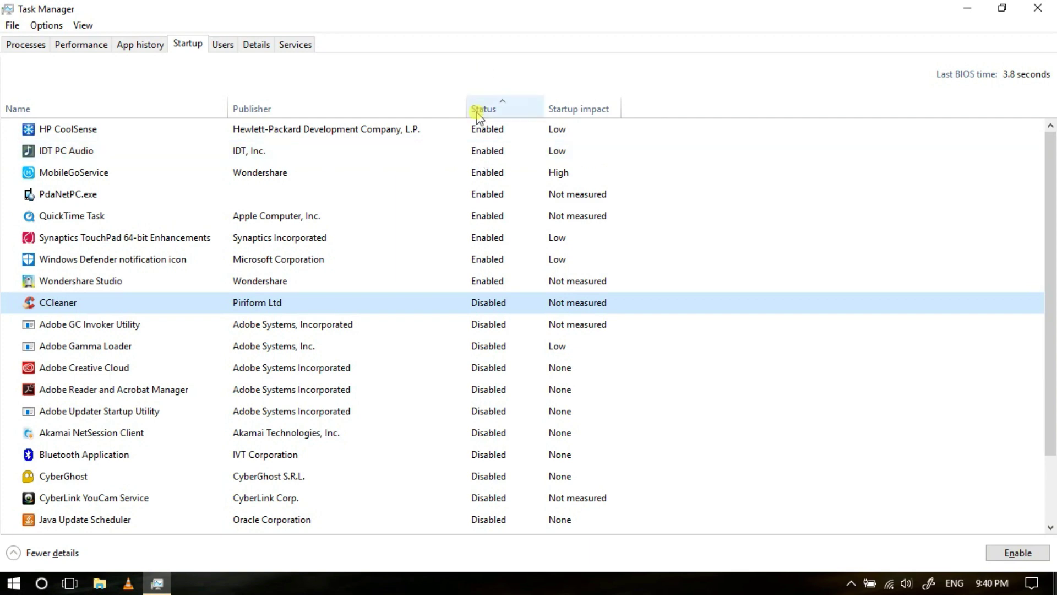
Disable MobileGoService, PdaNetPC.exe, QuickTime Task and Wondershare Studio at startup
{"action": "left_click", "coordinate": [467, 178]}
{"action": "right_click", "coordinate": [468, 180]}
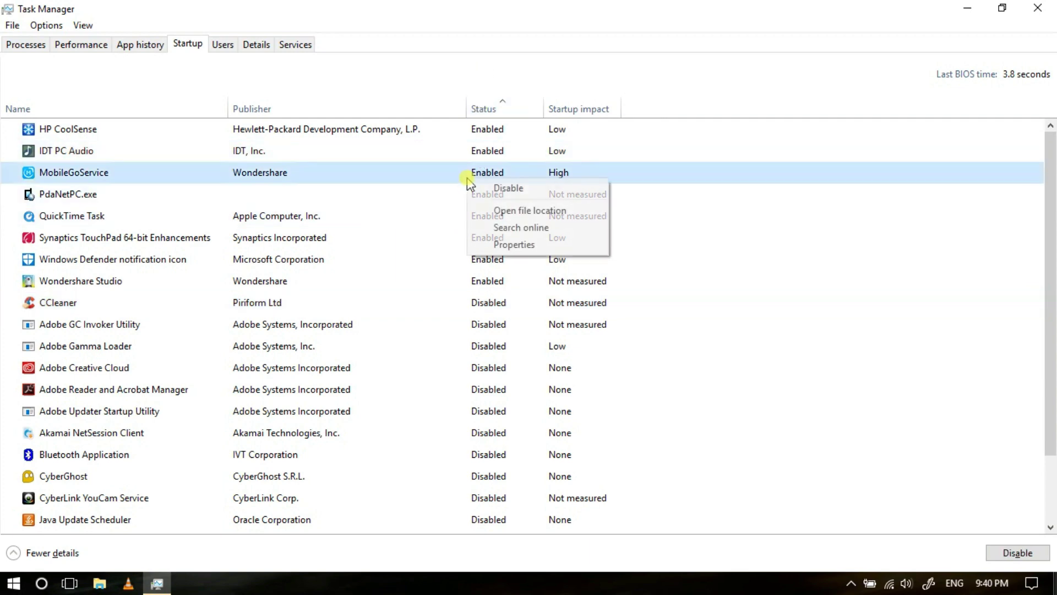
{"action": "left_click", "coordinate": [499, 188]}
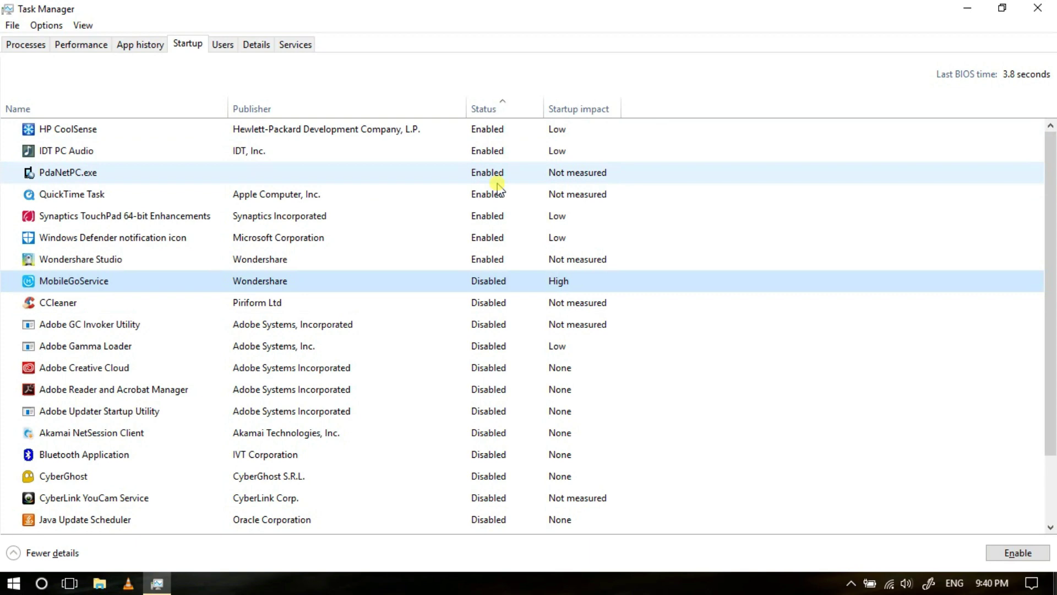
{"action": "left_click", "coordinate": [497, 181]}
{"action": "right_click", "coordinate": [495, 181]}
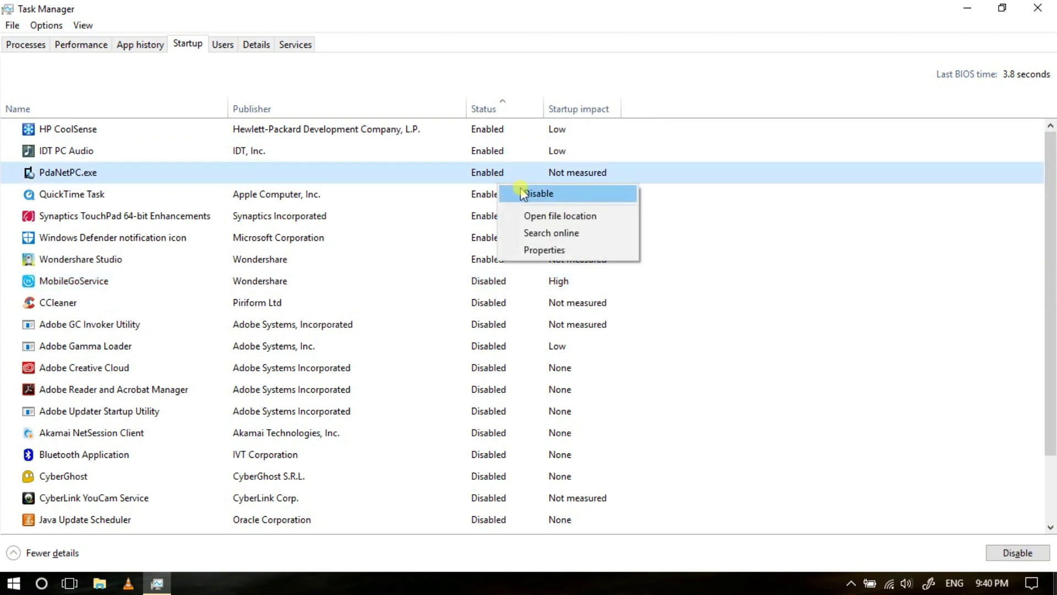
{"action": "left_click", "coordinate": [502, 192]}
{"action": "left_click", "coordinate": [495, 173]}
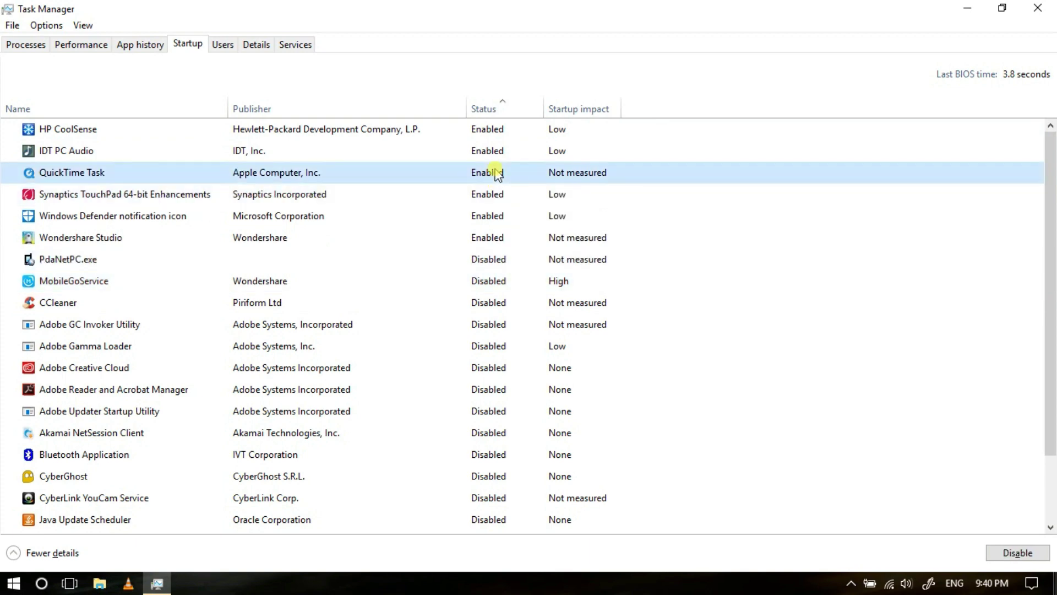
{"action": "right_click", "coordinate": [496, 173]}
{"action": "left_click", "coordinate": [525, 179]}
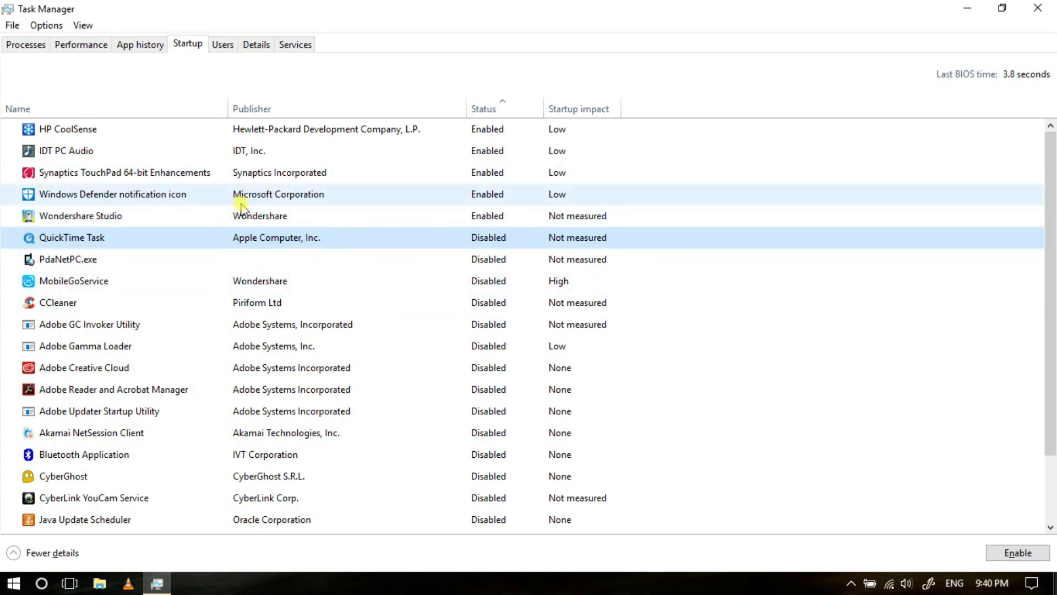
{"action": "left_click", "coordinate": [256, 215]}
{"action": "right_click", "coordinate": [256, 212]}
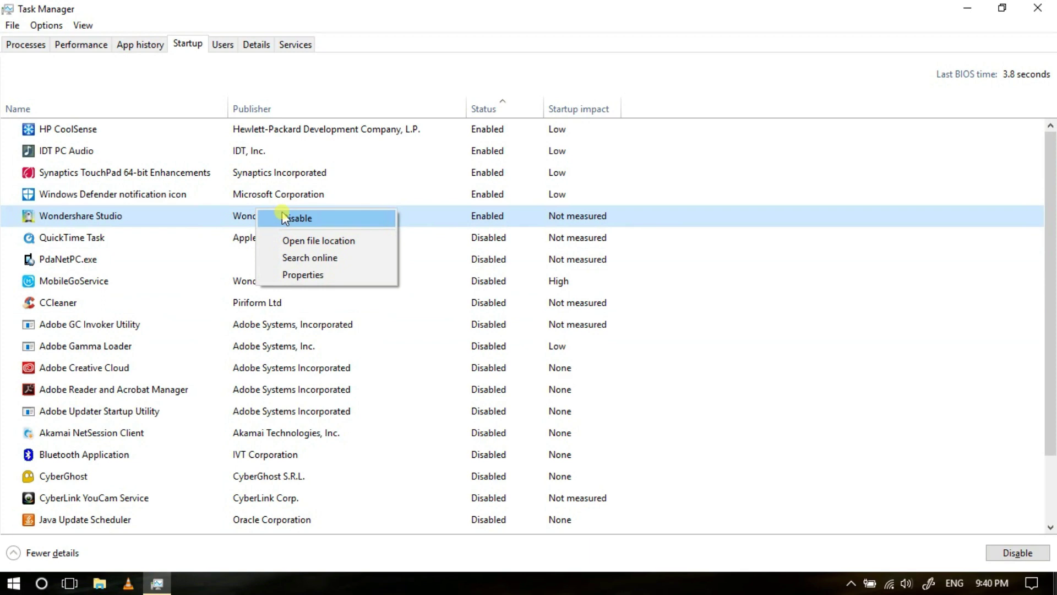
{"action": "left_click", "coordinate": [322, 218]}
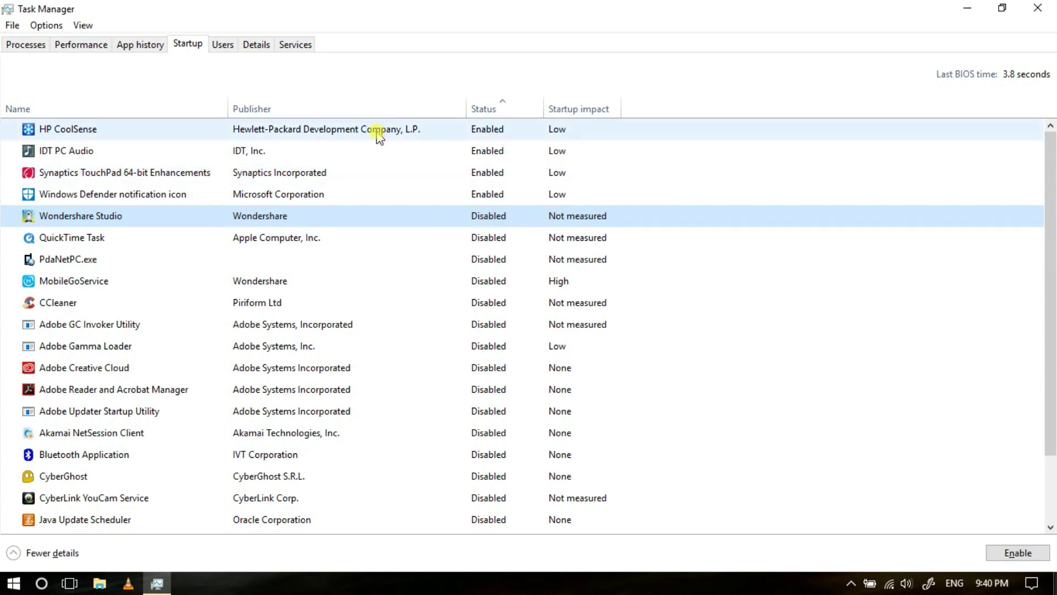
{"action": "scroll", "coordinate": [655, 391], "scroll_direction": "down", "scroll_amount": 2}
{"action": "scroll", "coordinate": [654, 390], "scroll_direction": "up", "scroll_amount": 2}
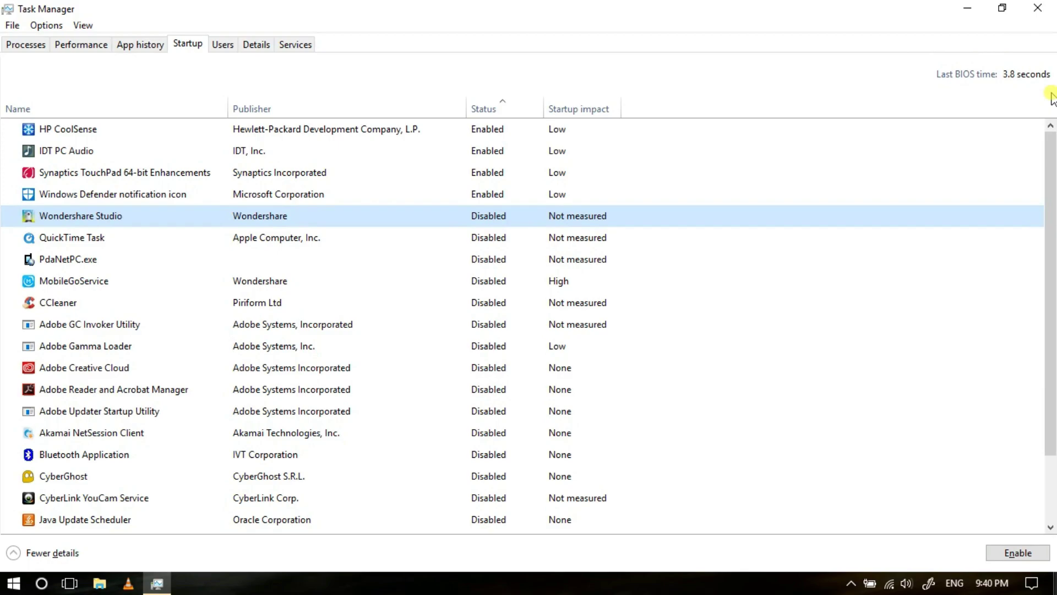
Close the Task Manager window
{"action": "left_click", "coordinate": [1037, 8]}
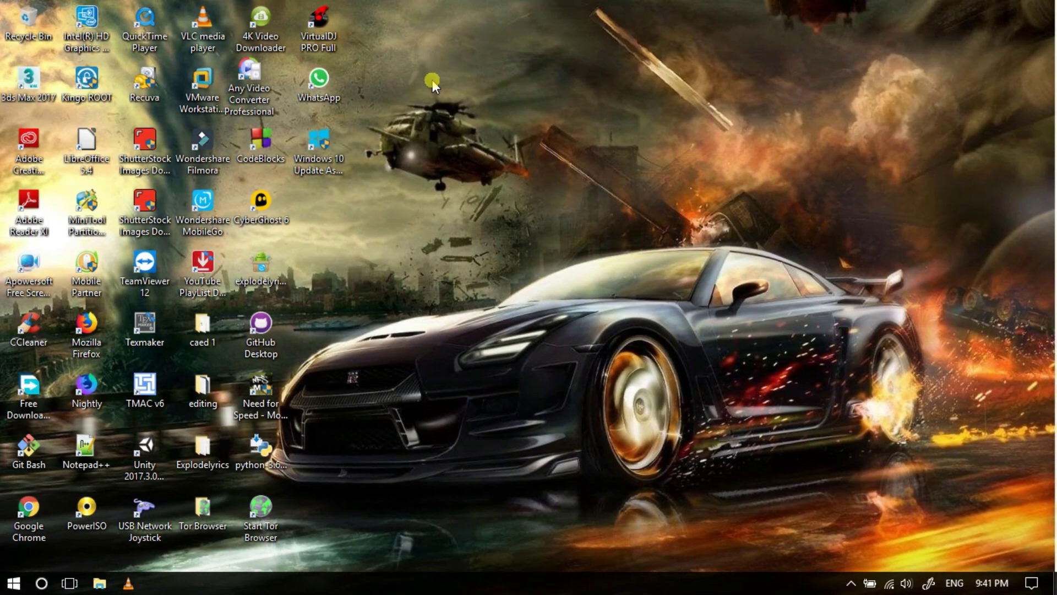
Open the C:\Windows\Prefetch folder by running 'prefetch' from the Run box
{"action": "key", "text": "super+r"}
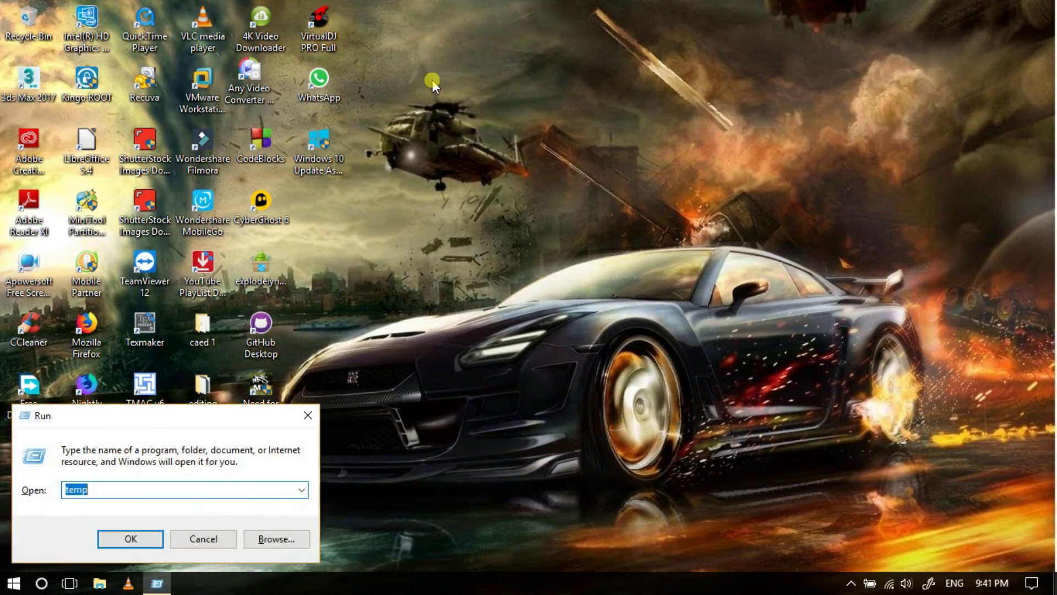
{"action": "type", "text": "pref"}
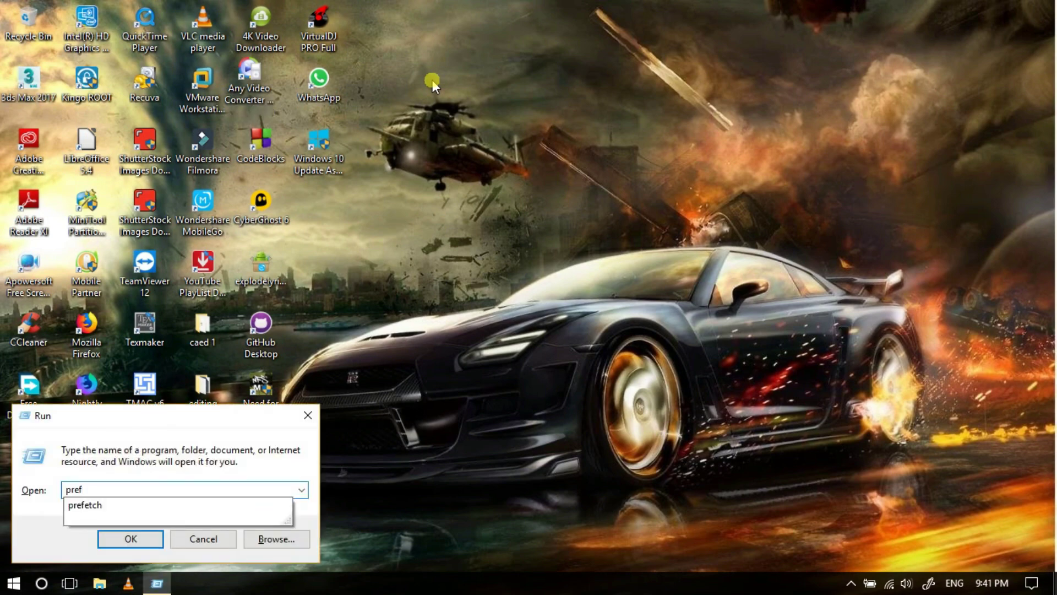
{"action": "key", "text": "Down"}
{"action": "key", "text": "Return"}
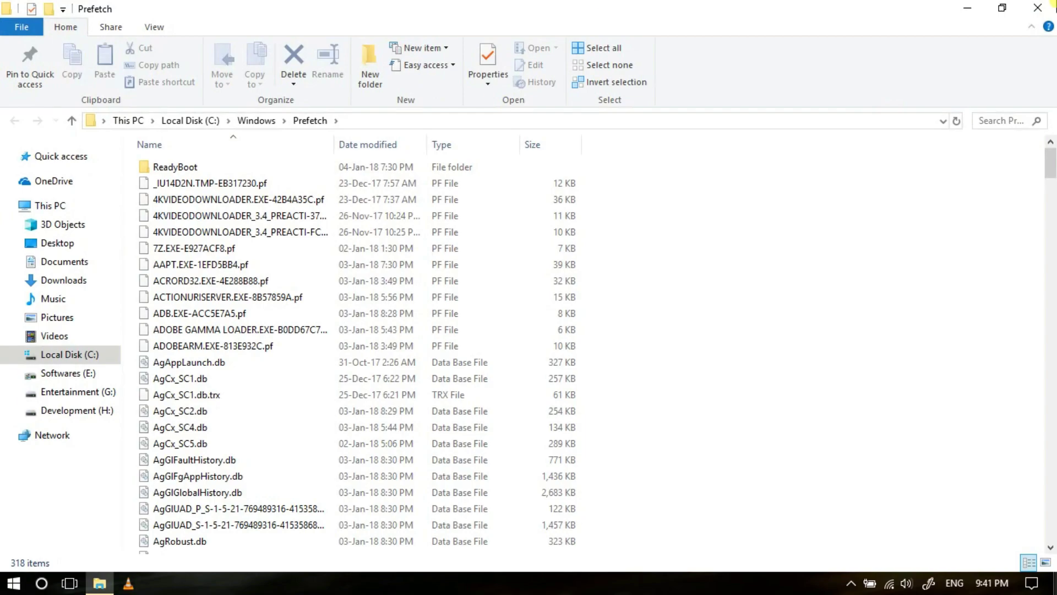
{"action": "key", "text": "alt+F4"}
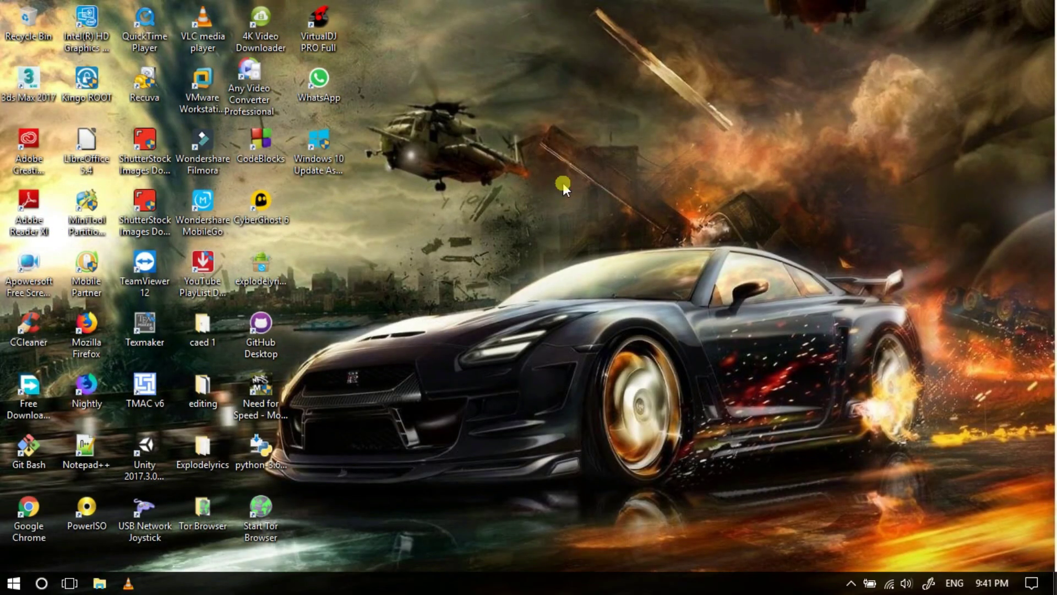
{"action": "key", "text": "super+r"}
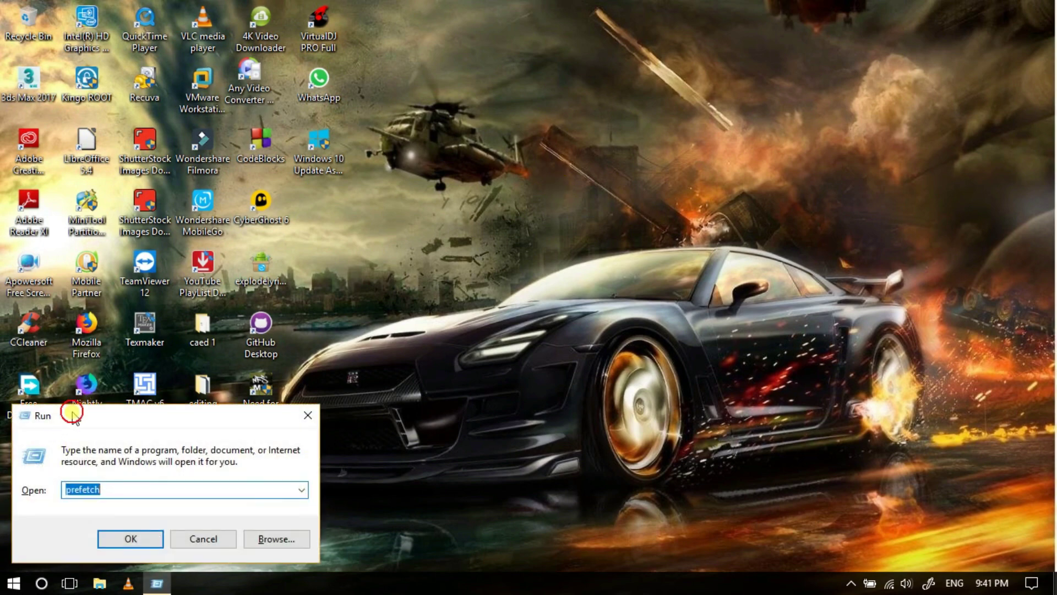
{"action": "left_click_drag", "start_coordinate": [70, 408], "coordinate": [124, 408]}
{"action": "left_click", "coordinate": [176, 485]}
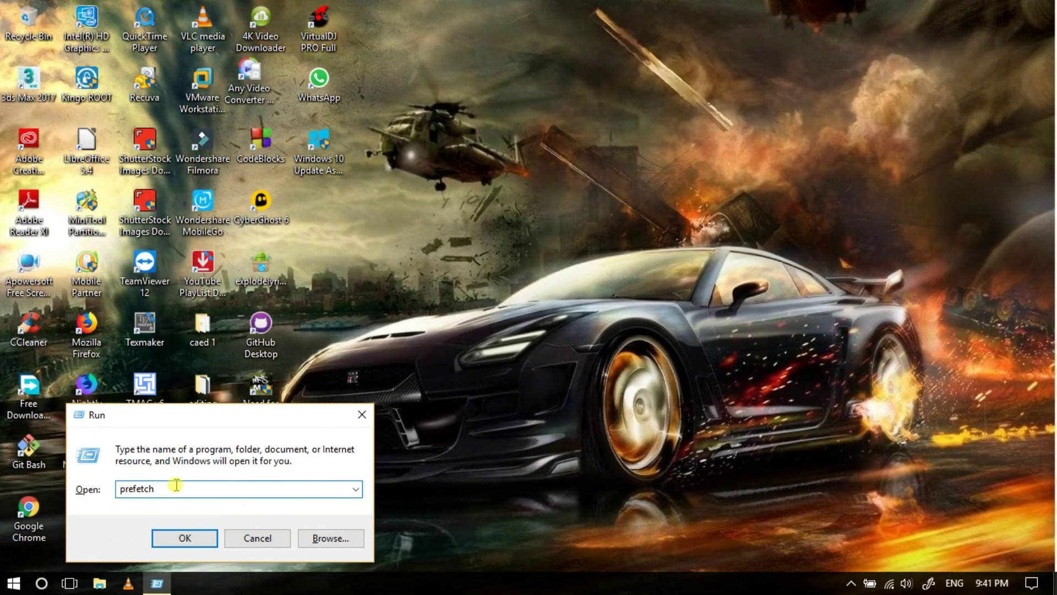
{"action": "key", "text": "Return"}
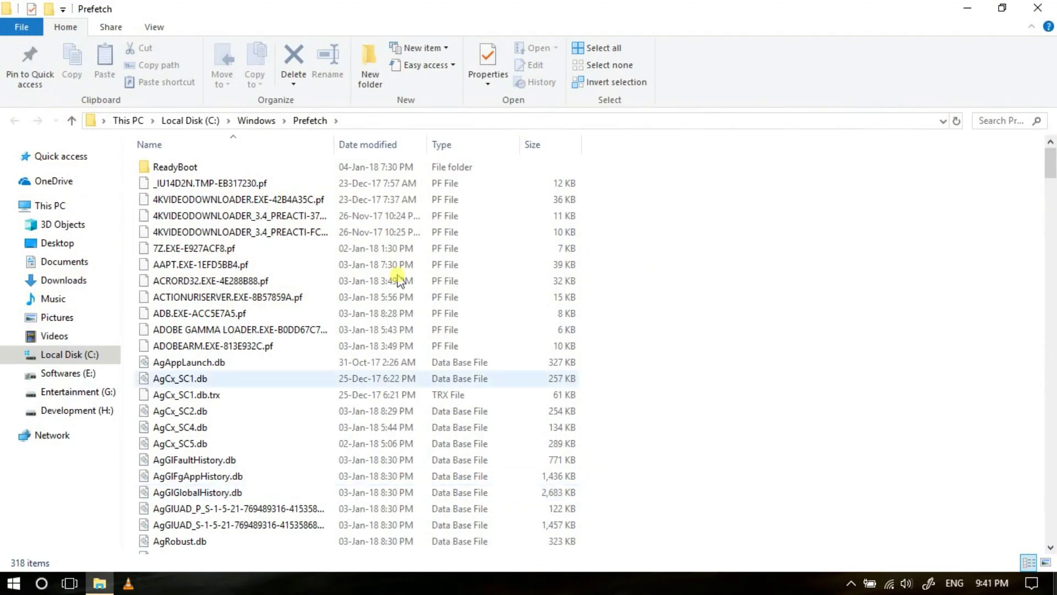
Select all 318 Prefetch items and permanently delete them with Shift+Delete
{"action": "left_click", "coordinate": [483, 318]}
{"action": "key", "text": "ctrl+a"}
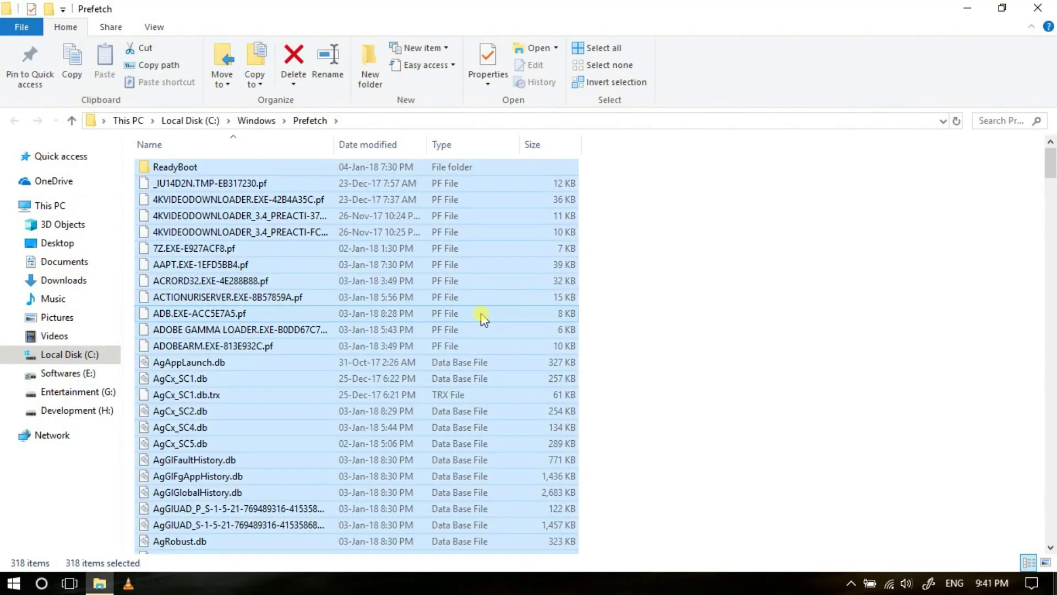
{"action": "key", "text": "shift+Delete"}
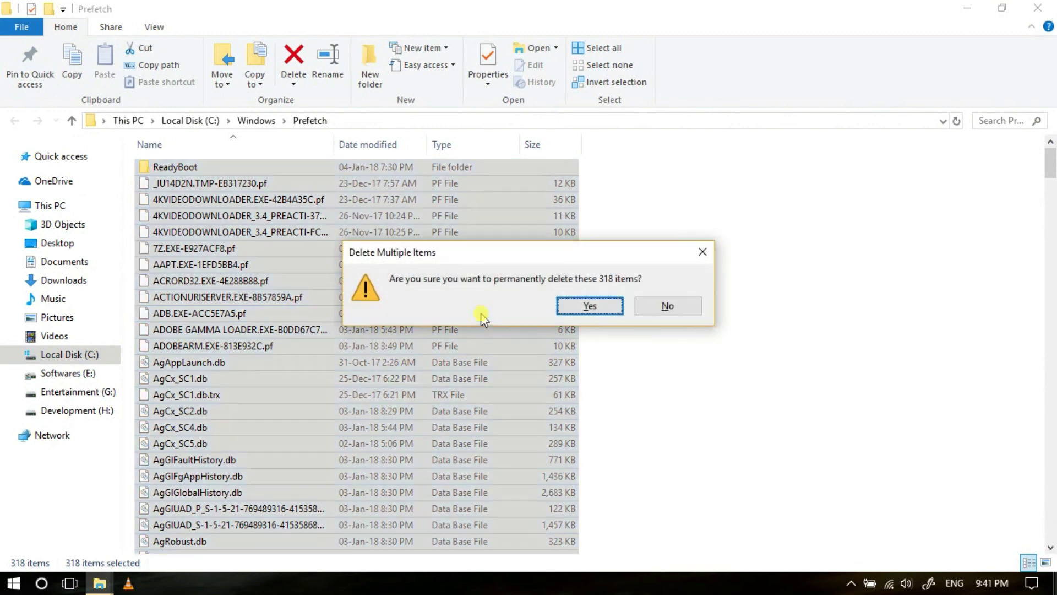
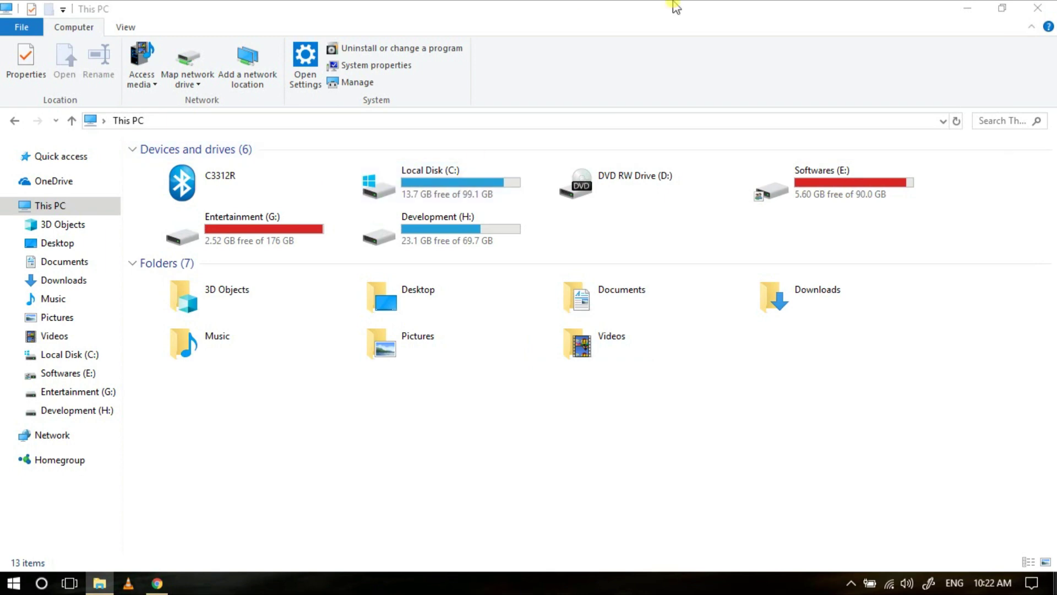
Open the Properties of Local Disk (C:) and launch Disk Cleanup from its General tab
{"action": "left_click_drag", "start_coordinate": [676, 8], "coordinate": [624, 5]}
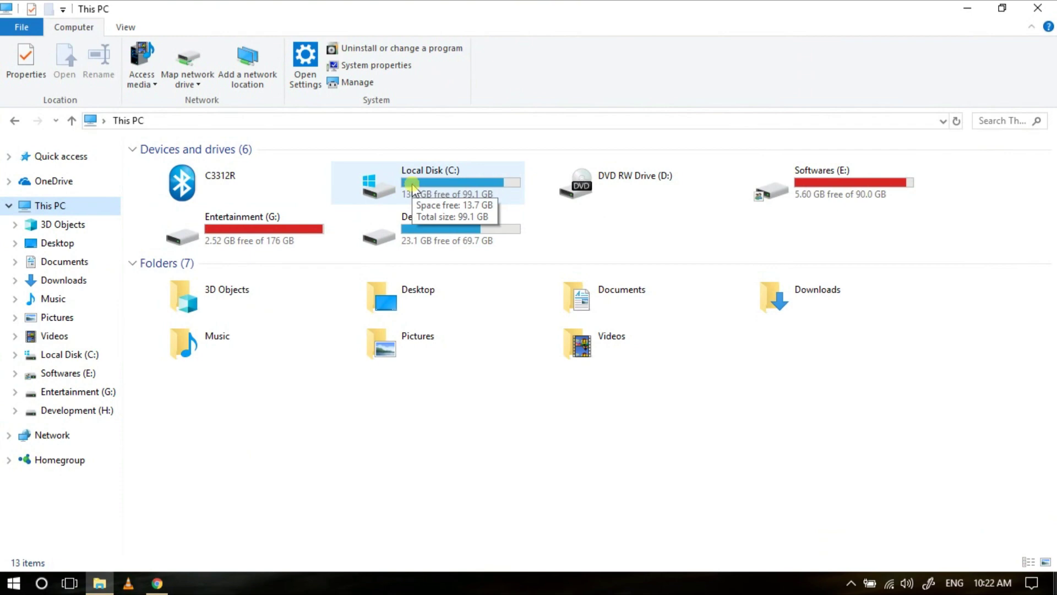
{"action": "left_click", "coordinate": [412, 184]}
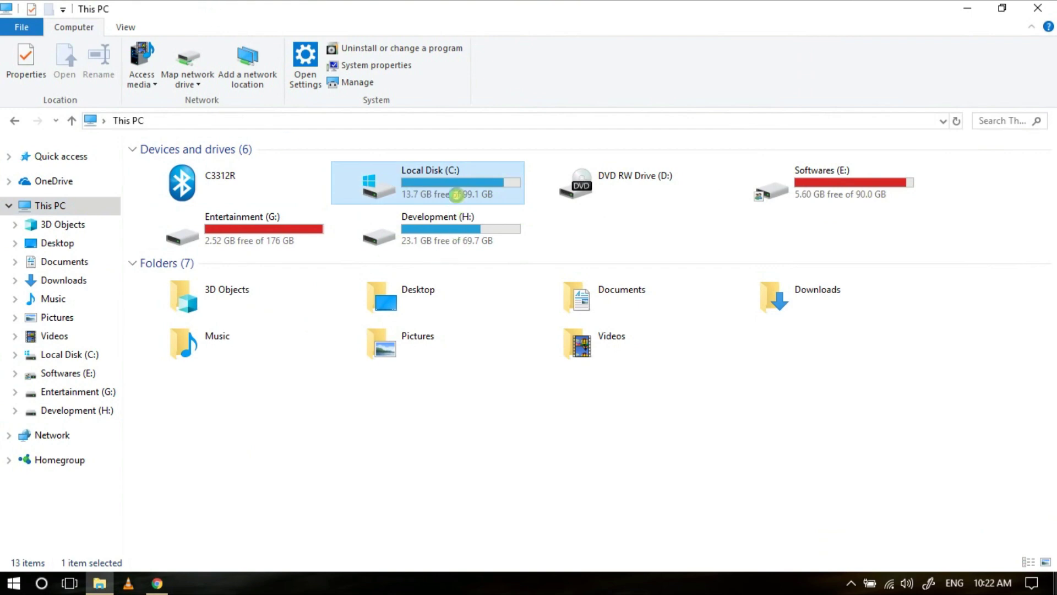
{"action": "right_click", "coordinate": [457, 194]}
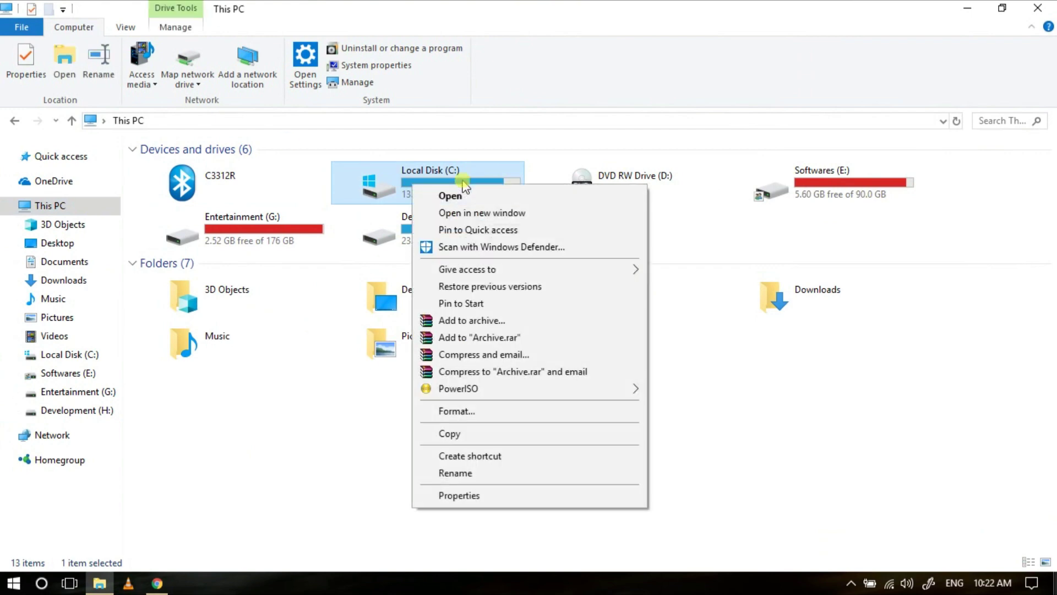
{"action": "left_click", "coordinate": [482, 496]}
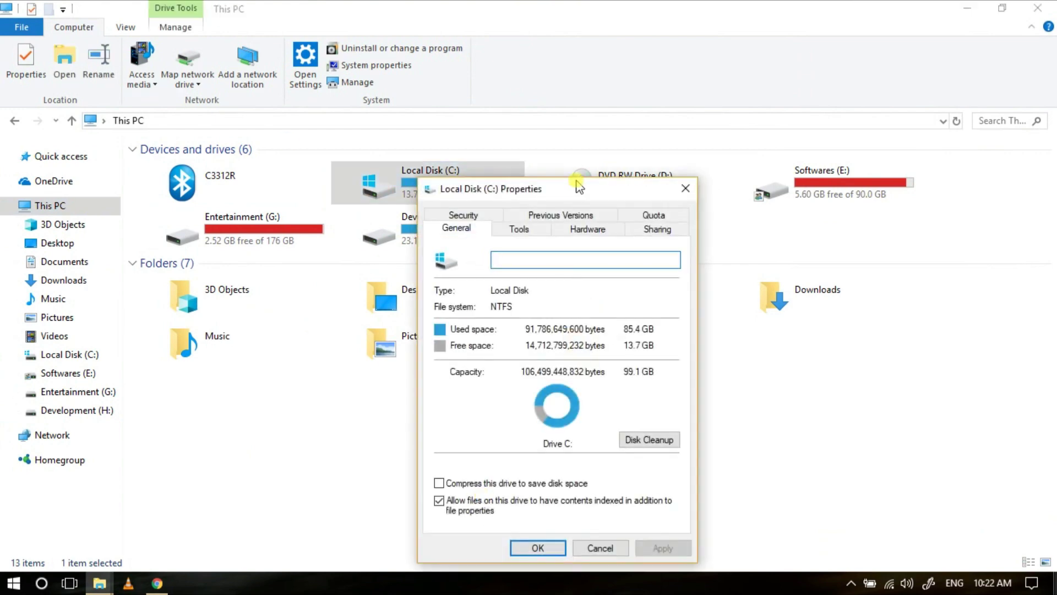
{"action": "left_click", "coordinate": [648, 439]}
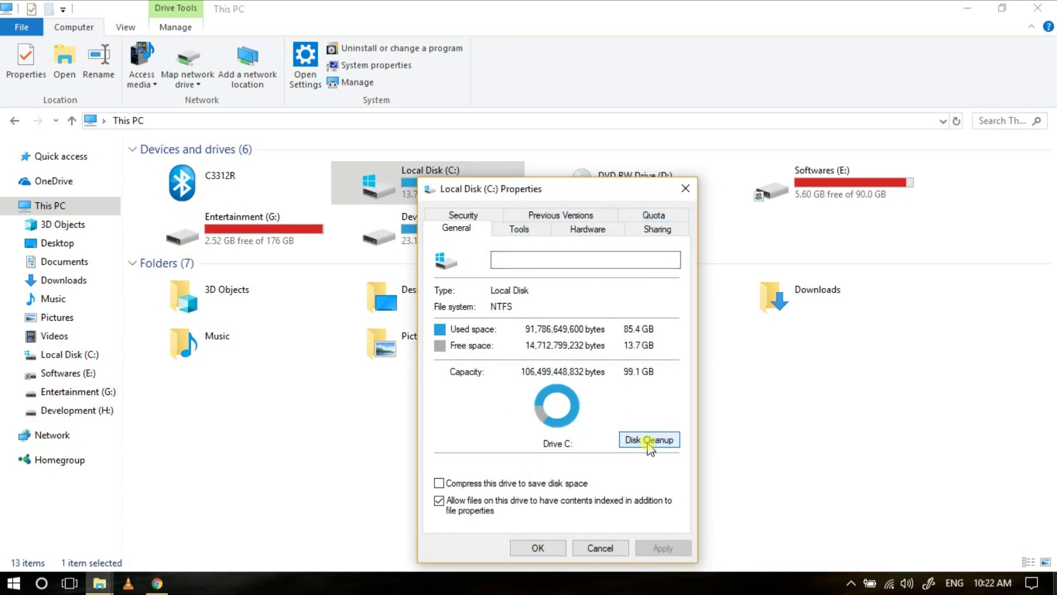
Close drive Properties, then tick Setup Log Files, Windows error reporting and DirectX Shader Cache
{"action": "left_click", "coordinate": [685, 190]}
{"action": "left_click_drag", "start_coordinate": [546, 244], "coordinate": [517, 101]}
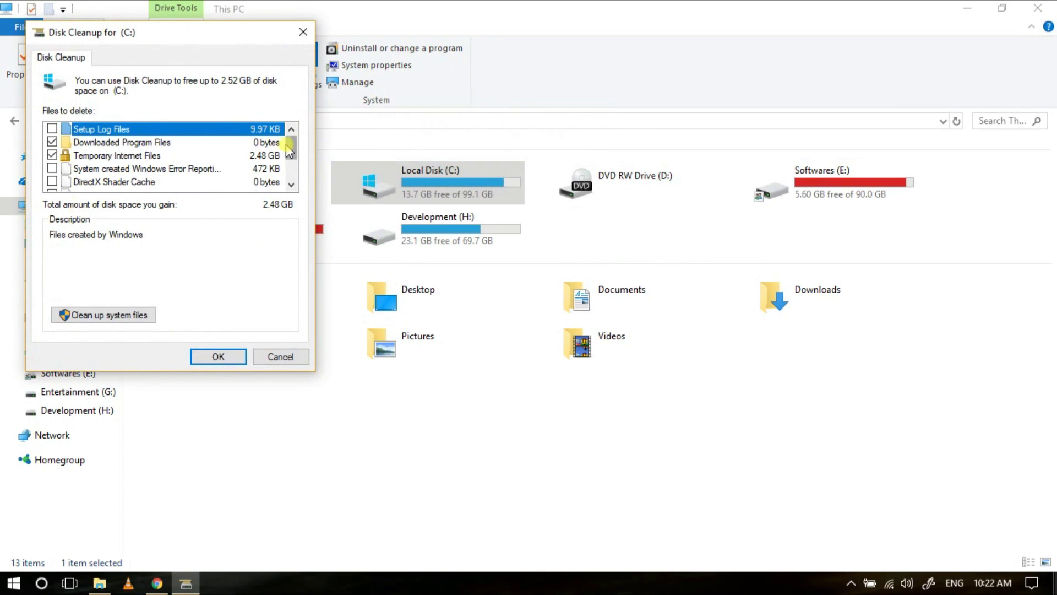
{"action": "left_click_drag", "start_coordinate": [285, 141], "coordinate": [290, 172]}
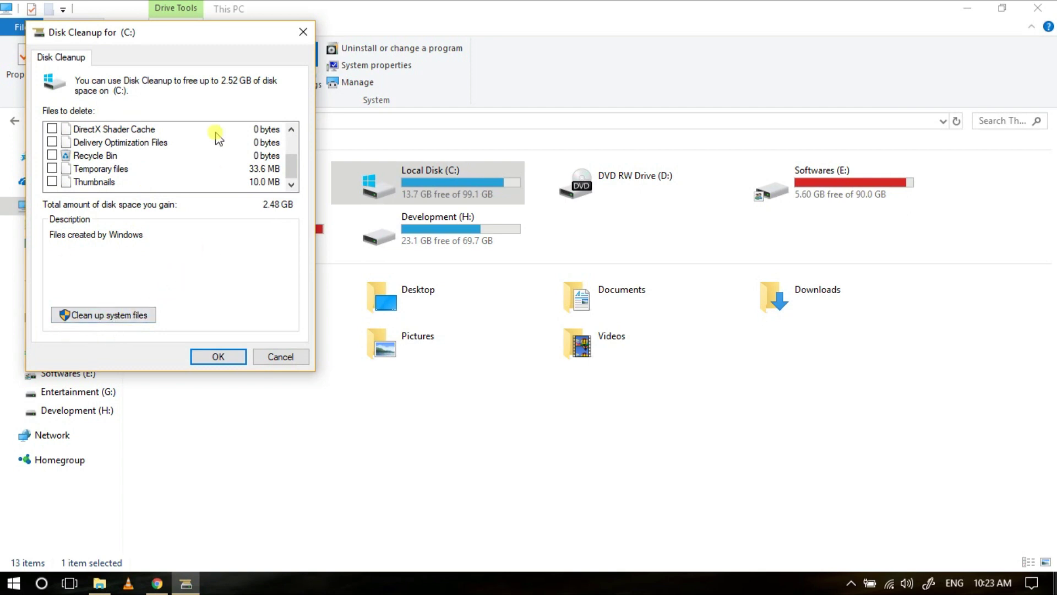
{"action": "scroll", "coordinate": [232, 170], "scroll_direction": "up", "scroll_amount": 2}
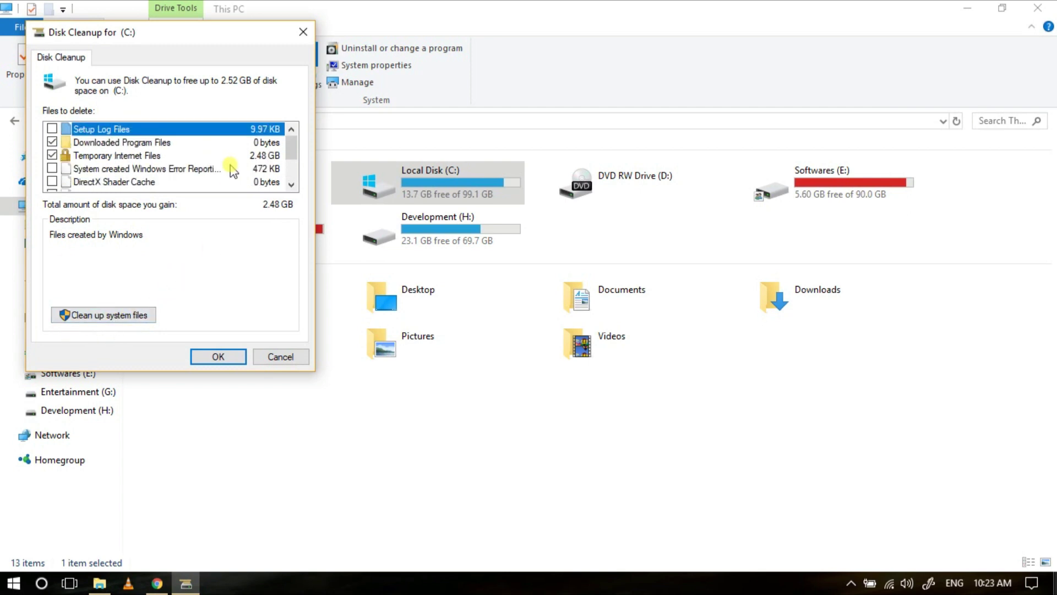
{"action": "left_click", "coordinate": [51, 128]}
{"action": "left_click", "coordinate": [52, 168]}
{"action": "left_click", "coordinate": [52, 182]}
Tick Delivery Optimization Files, Recycle Bin, Temporary files and Thumbnails, then confirm with OK
{"action": "left_click_drag", "start_coordinate": [292, 148], "coordinate": [291, 156]}
{"action": "left_click", "coordinate": [51, 168]}
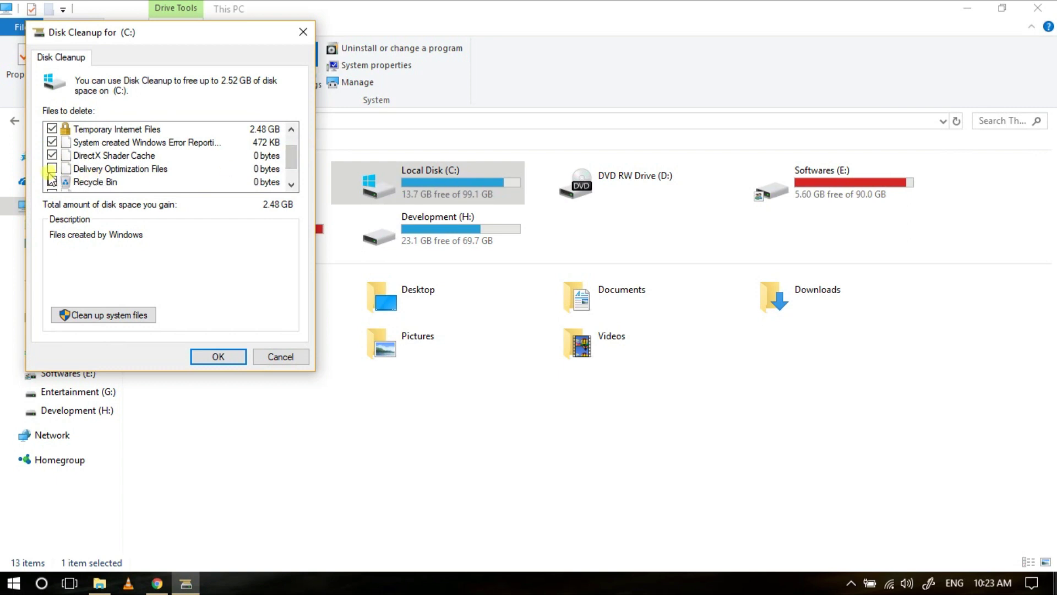
{"action": "left_click", "coordinate": [52, 181]}
{"action": "left_click_drag", "start_coordinate": [294, 156], "coordinate": [292, 165]}
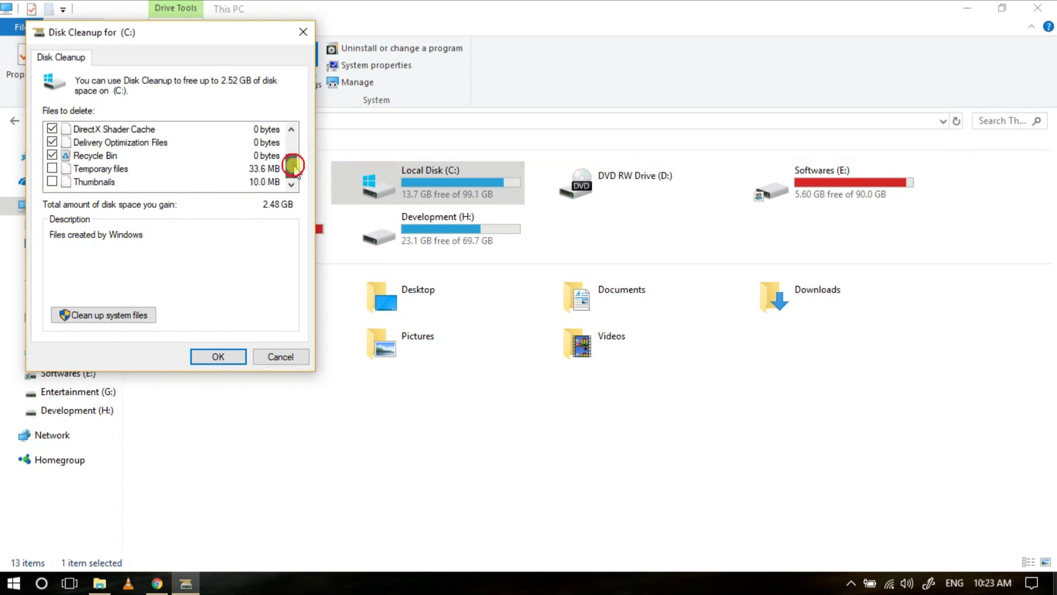
{"action": "left_click", "coordinate": [52, 168]}
{"action": "left_click", "coordinate": [51, 181]}
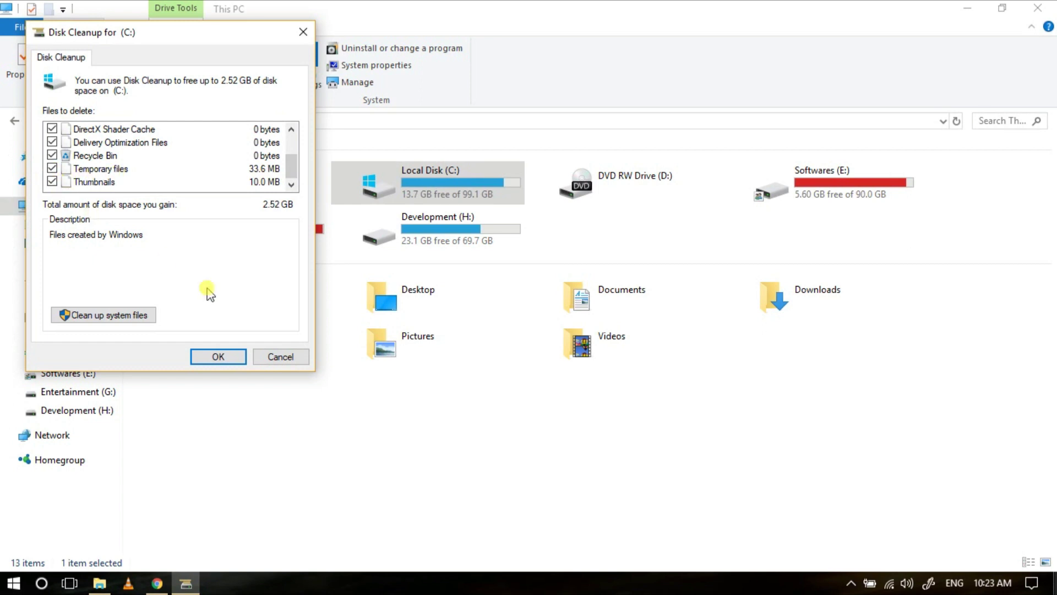
{"action": "left_click", "coordinate": [222, 356]}
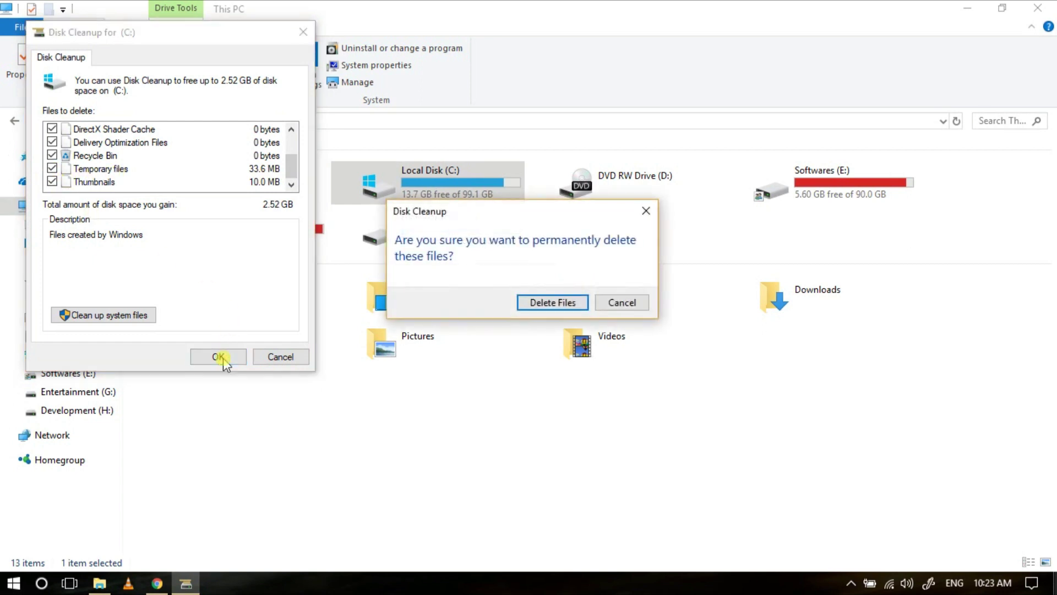
Choose Delete Files to permanently remove the 2.52 GB of marked files from C:
{"action": "left_click", "coordinate": [550, 306]}
{"action": "left_click_drag", "start_coordinate": [538, 242], "coordinate": [399, 176]}
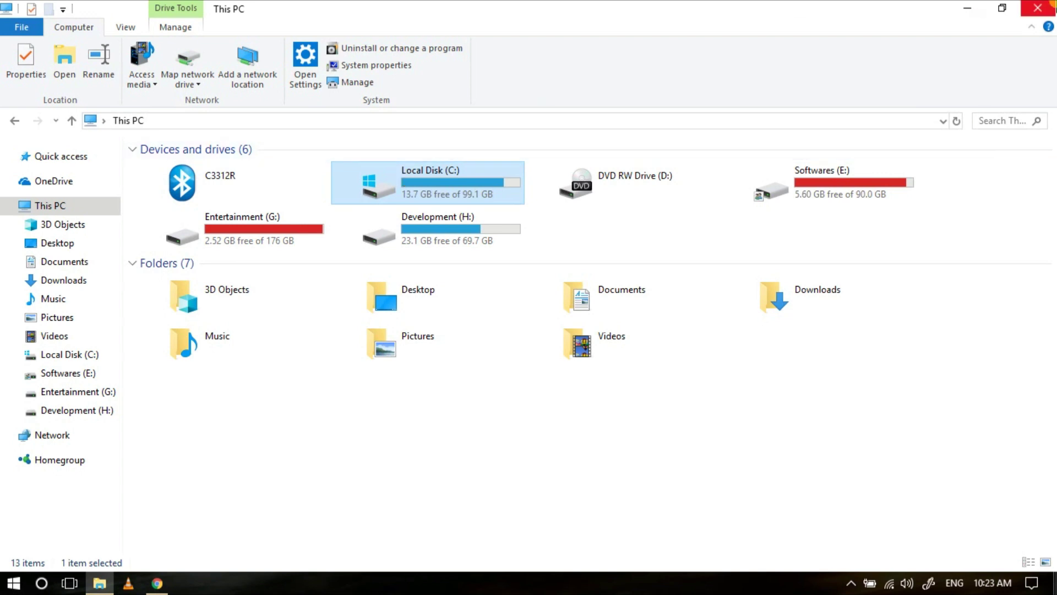
Reopen This PC, browse Apps & features for uninstall candidates, then close Settings
{"action": "left_click", "coordinate": [1038, 8]}
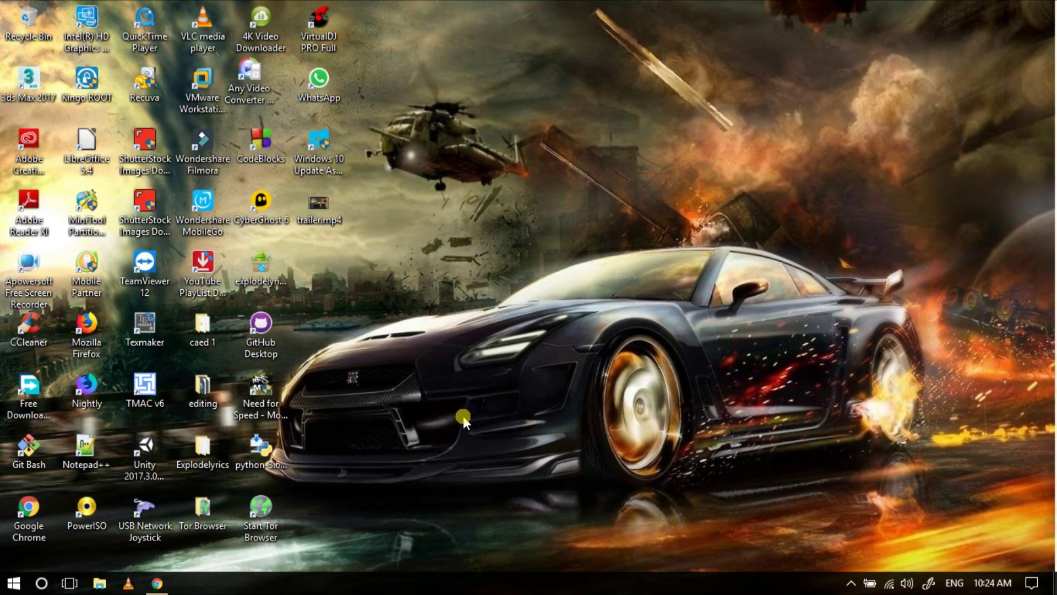
{"action": "key", "text": "super+e"}
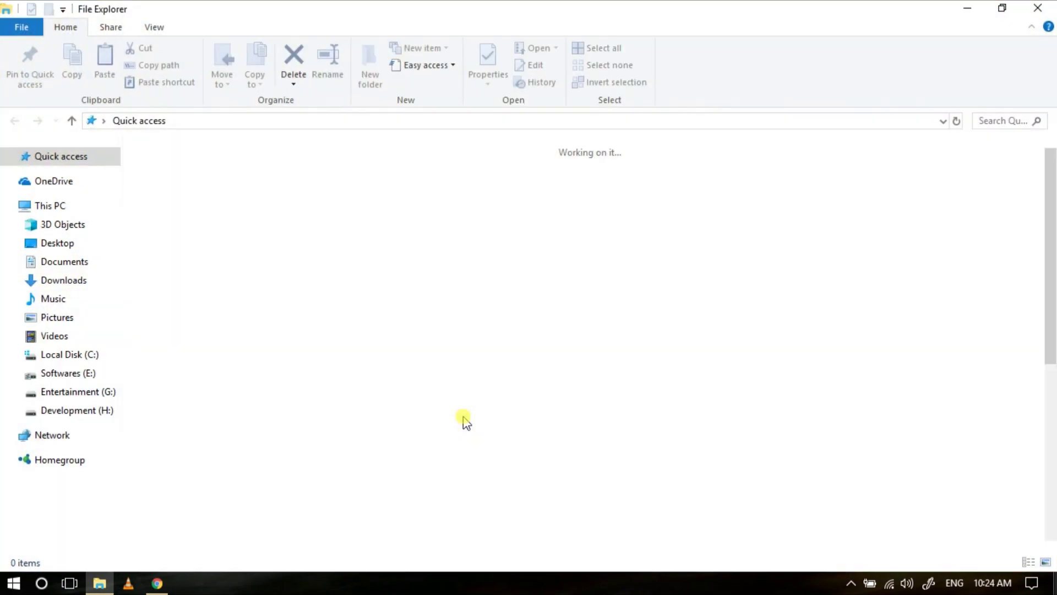
{"action": "left_click", "coordinate": [61, 205]}
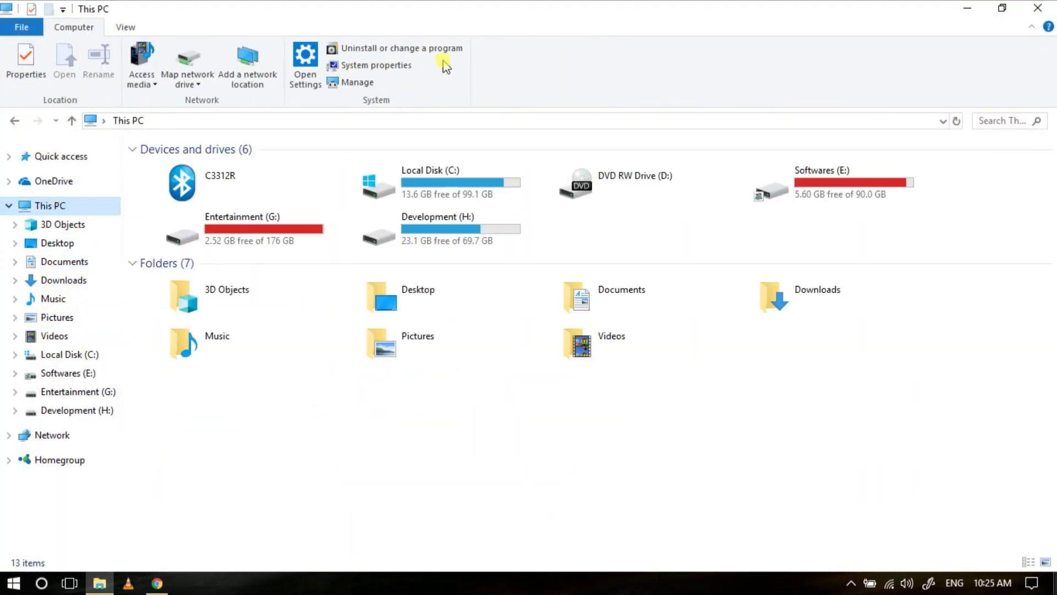
{"action": "left_click", "coordinate": [422, 51]}
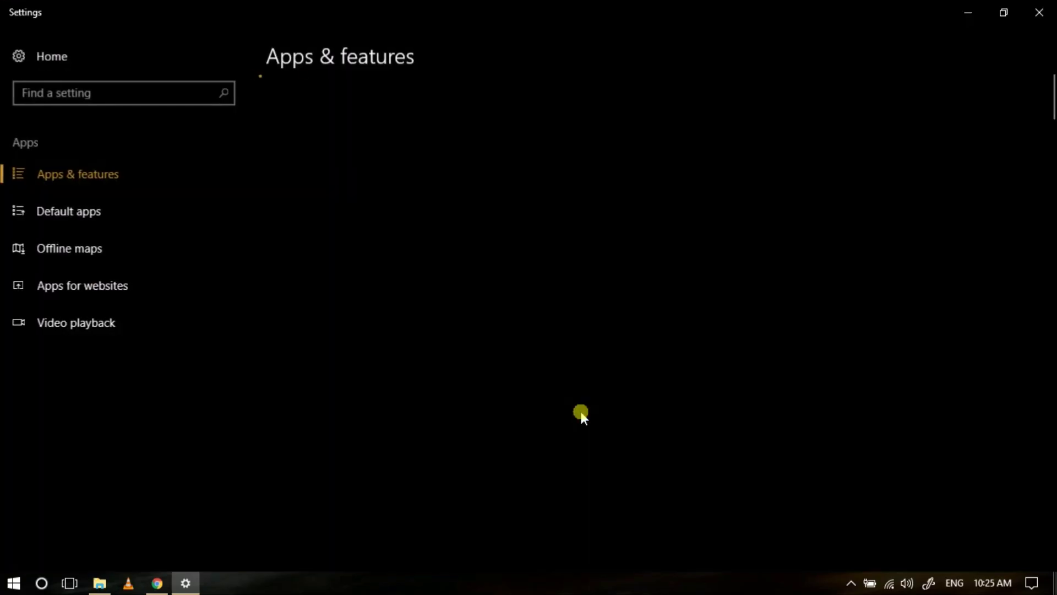
{"action": "scroll", "coordinate": [580, 413], "scroll_direction": "down", "scroll_amount": 6}
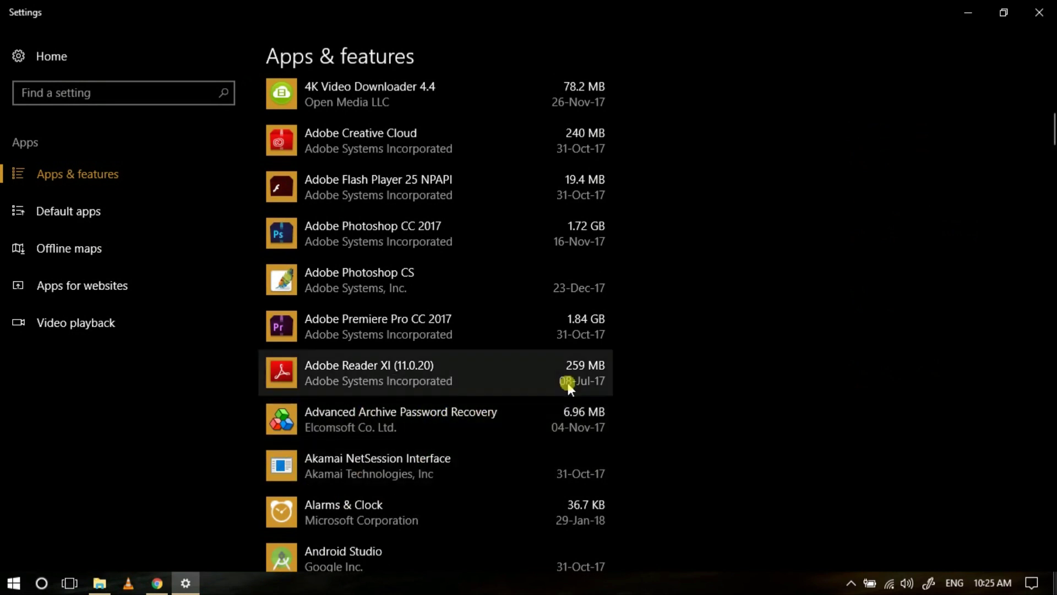
{"action": "left_click", "coordinate": [1050, 5]}
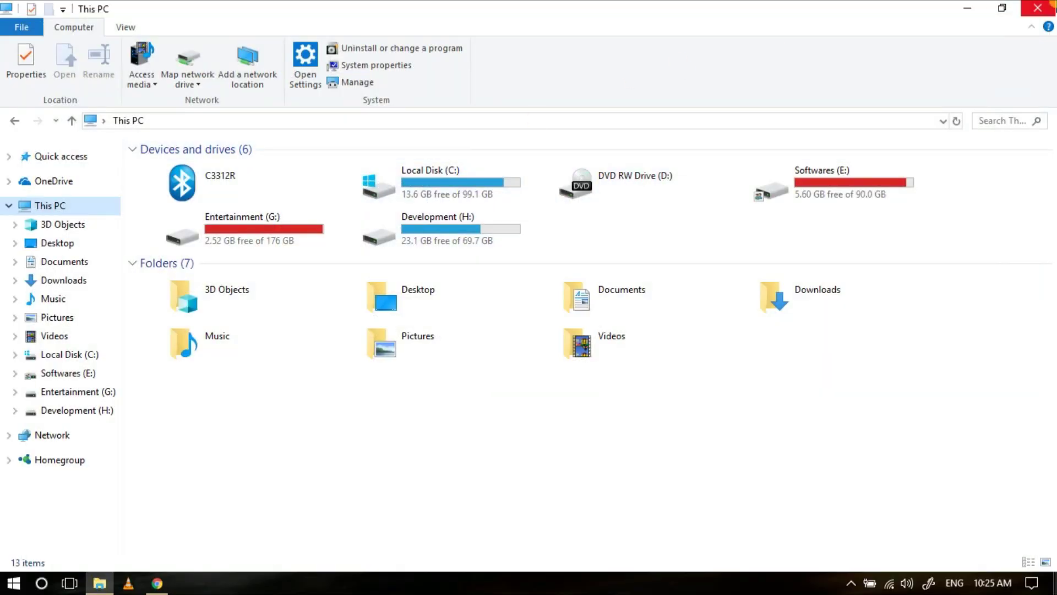
Reopen This PC with Win+E, confirm C: shows 13.6 GB free, and close the window
{"action": "key", "text": "super+d"}
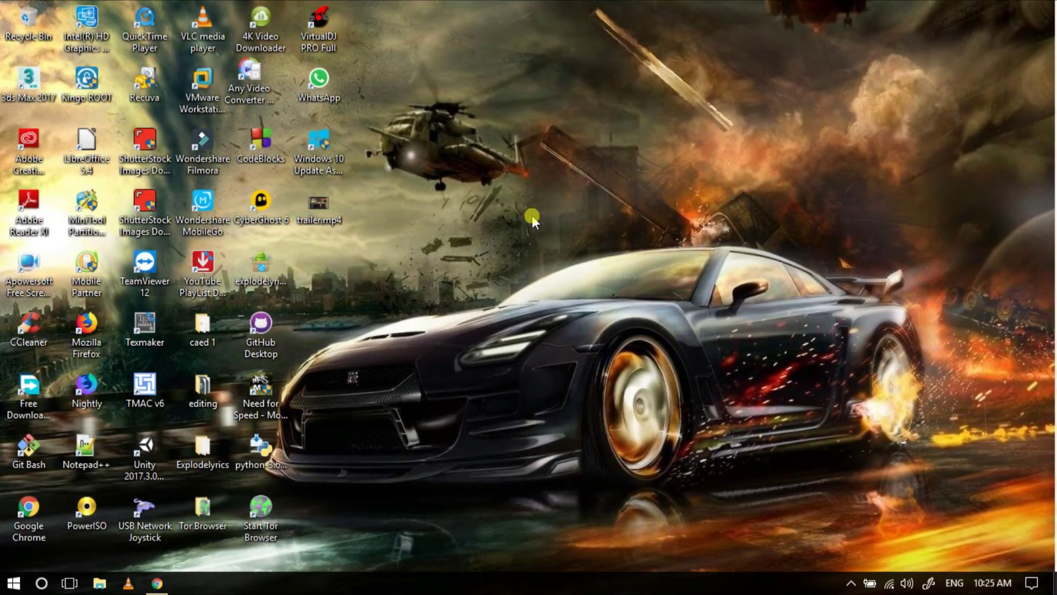
{"action": "key", "text": "super+e"}
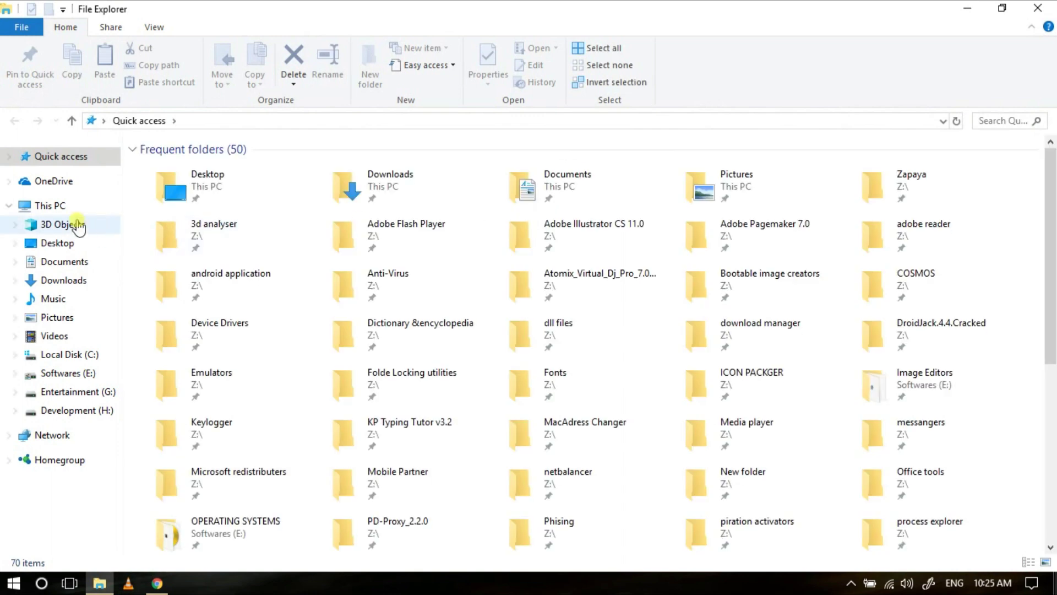
{"action": "left_click", "coordinate": [52, 205]}
{"action": "left_click", "coordinate": [444, 191]}
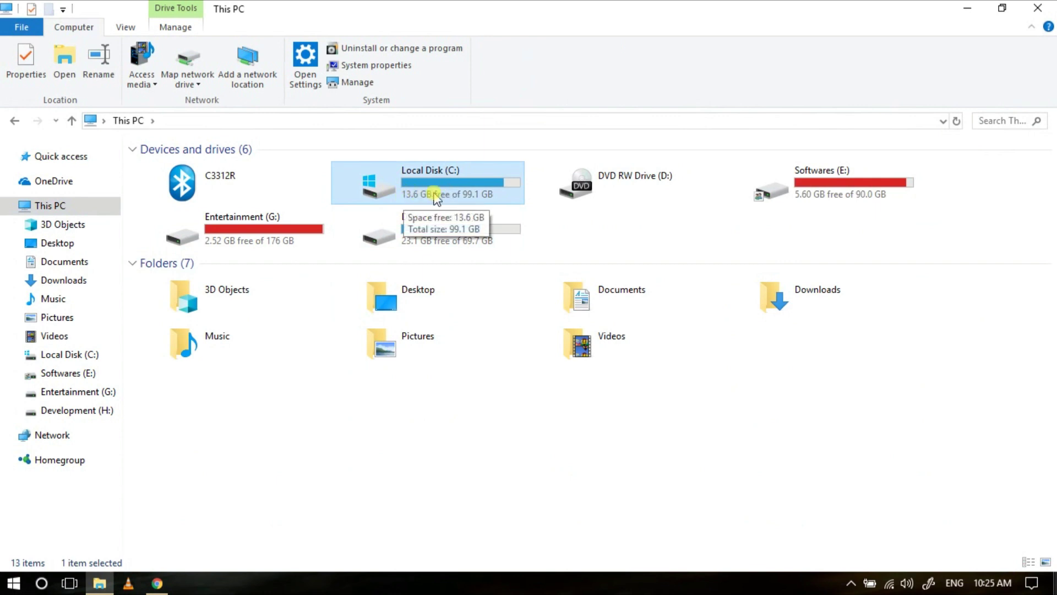
{"action": "left_click", "coordinate": [1038, 7]}
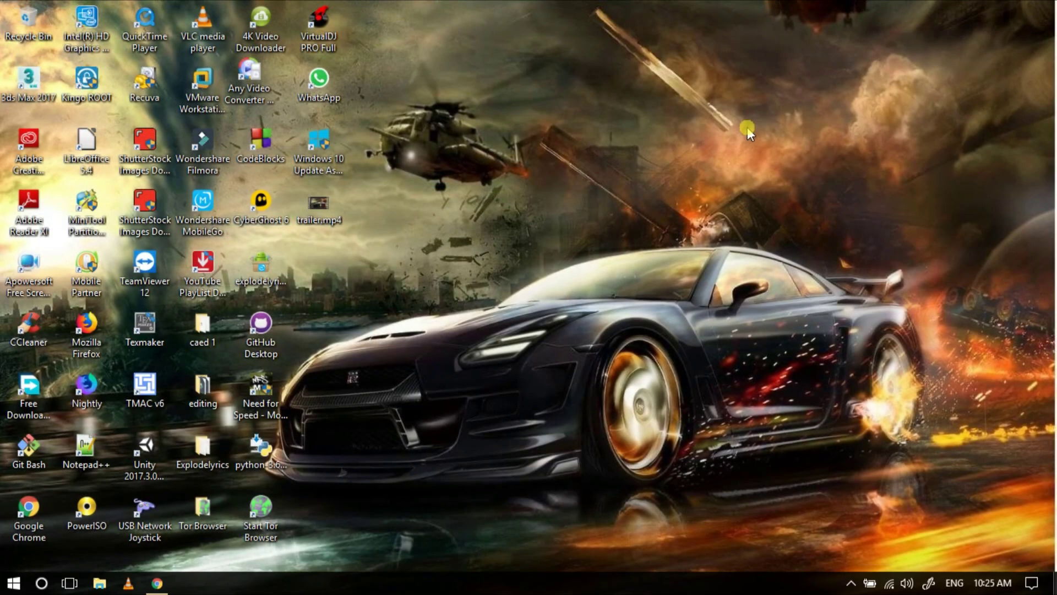
{"action": "left_click_drag", "start_coordinate": [463, 3], "coordinate": [808, 358]}
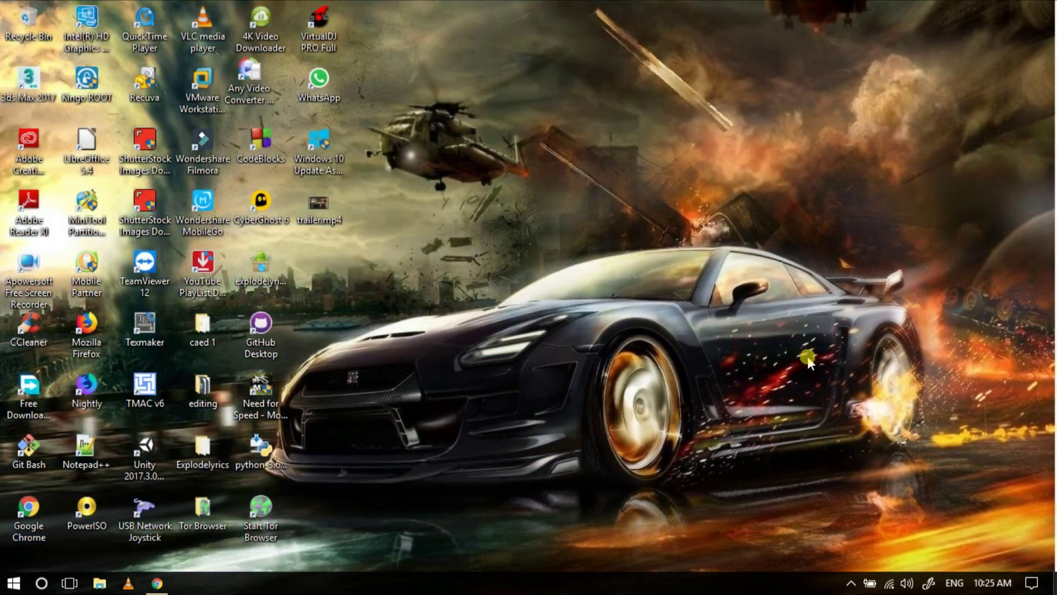